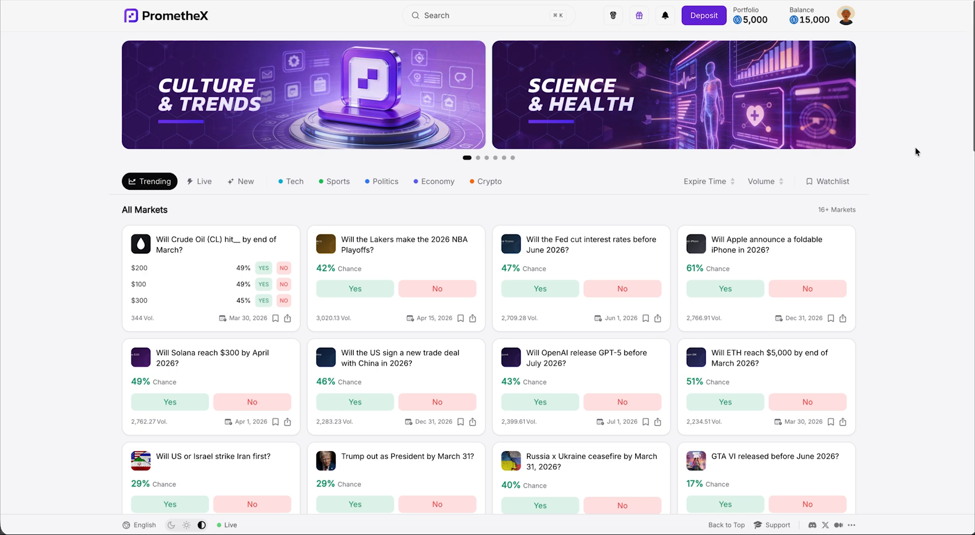
Review the dashboard's market counts (40 total, 33 active), show the wallet address, and expand Events
scroll(915, 147, down, 3)
scroll(915, 151, down, 4)
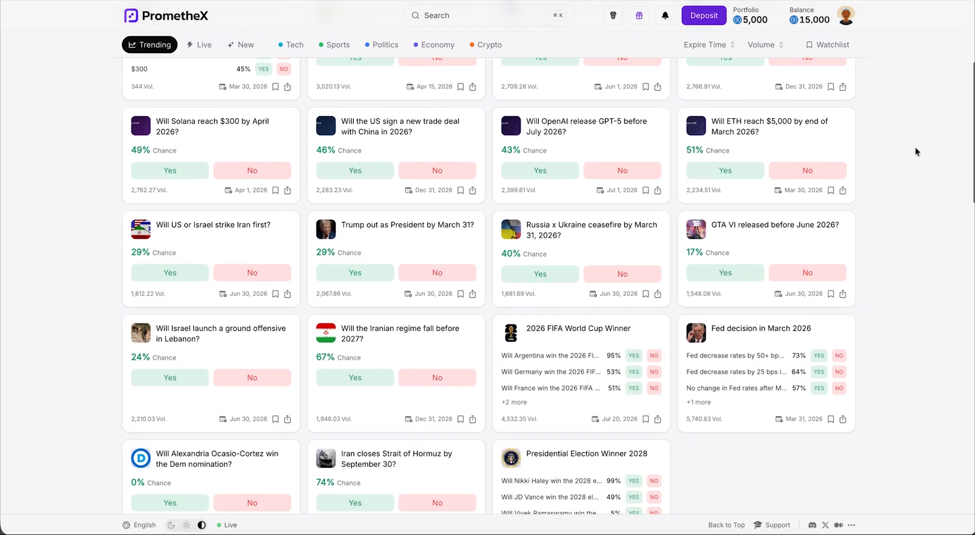
scroll(915, 152, down, 3)
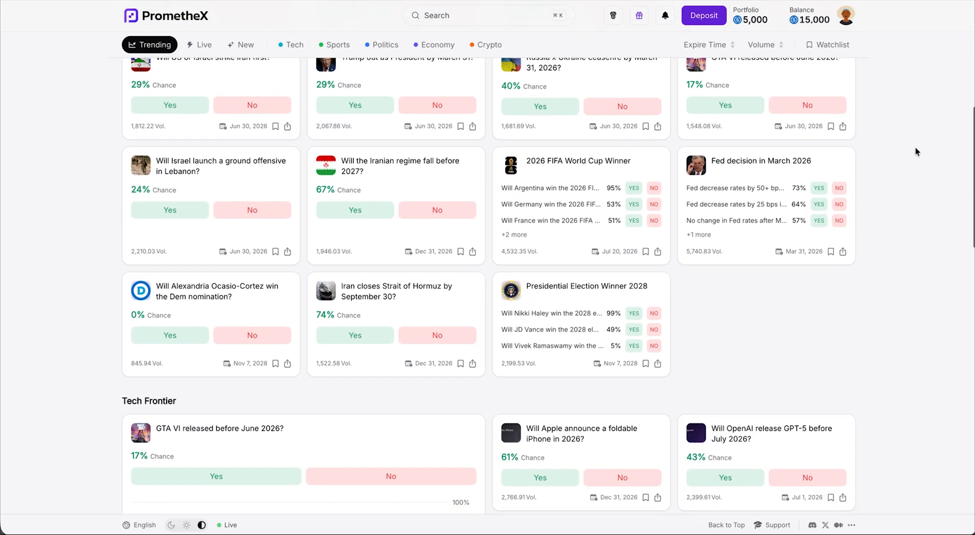
scroll(915, 151, down, 3)
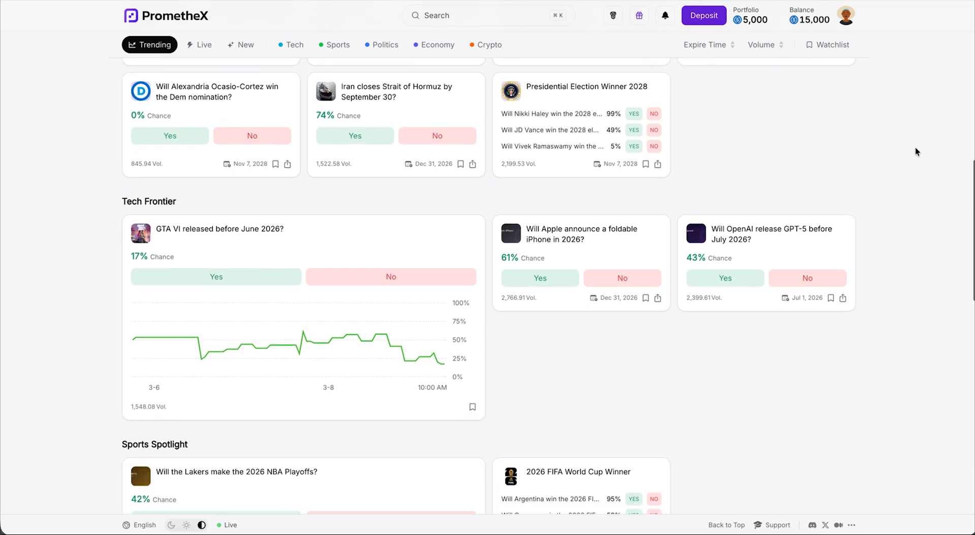
scroll(915, 152, down, 3)
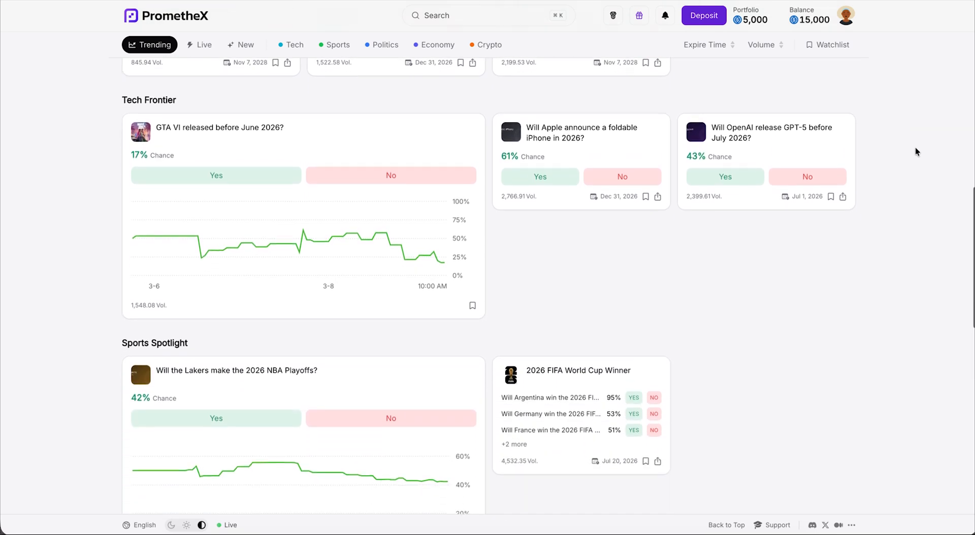
scroll(915, 151, down, 3)
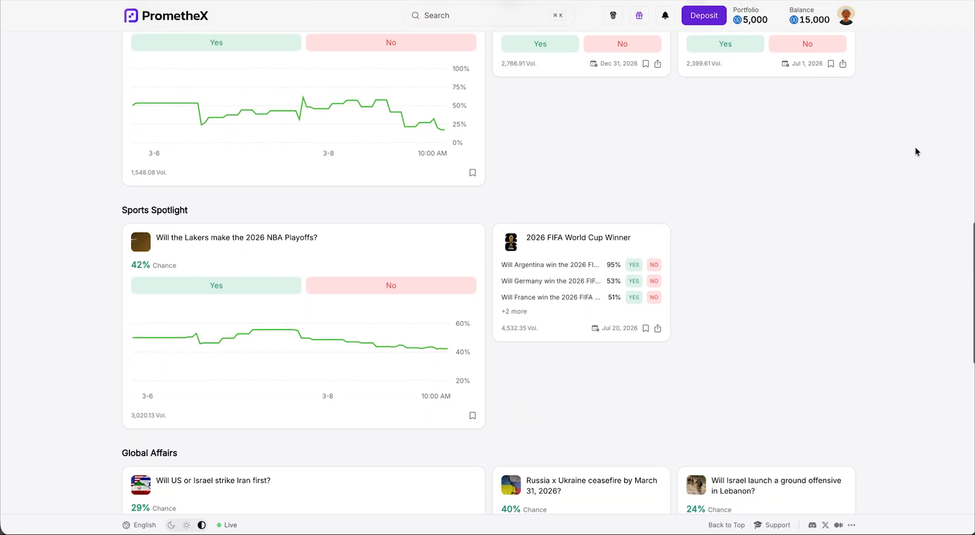
scroll(915, 152, down, 3)
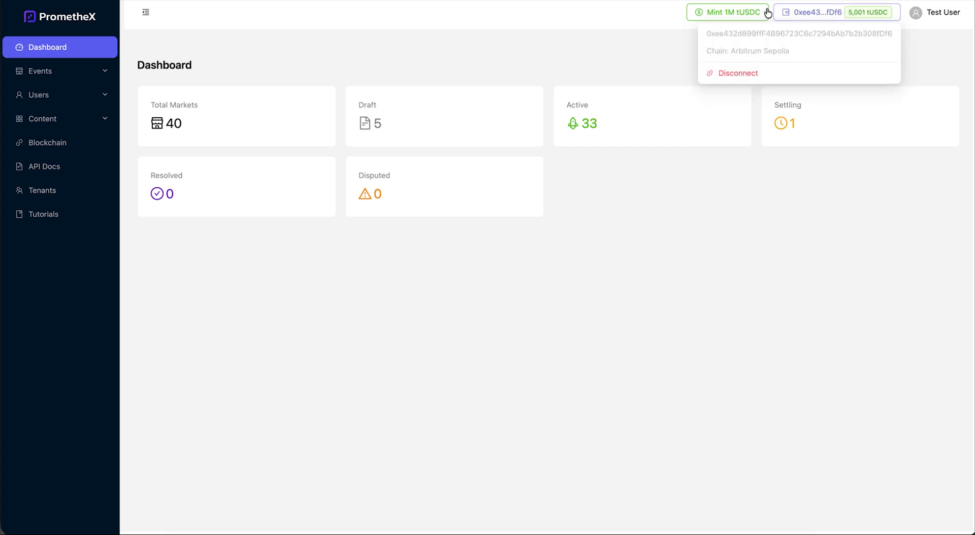
click(810, 15)
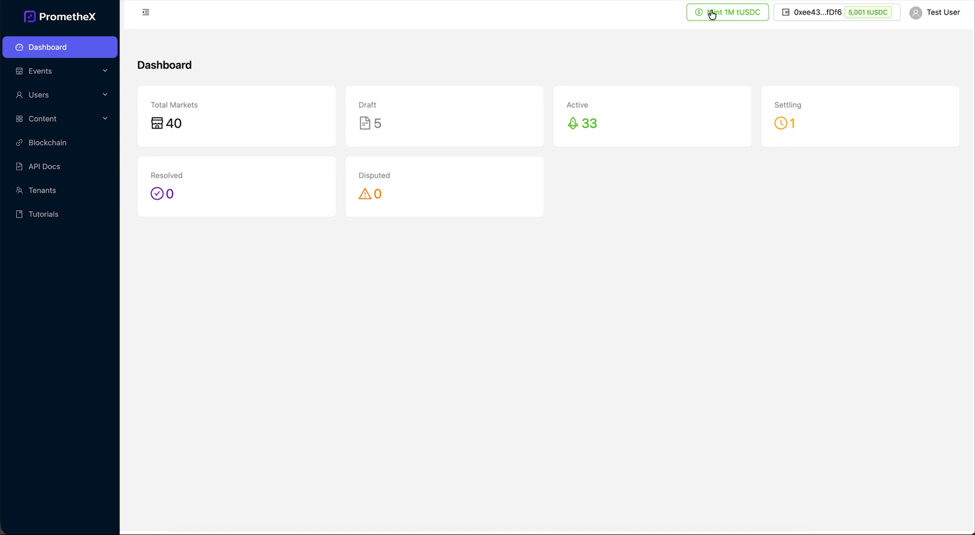
click(104, 73)
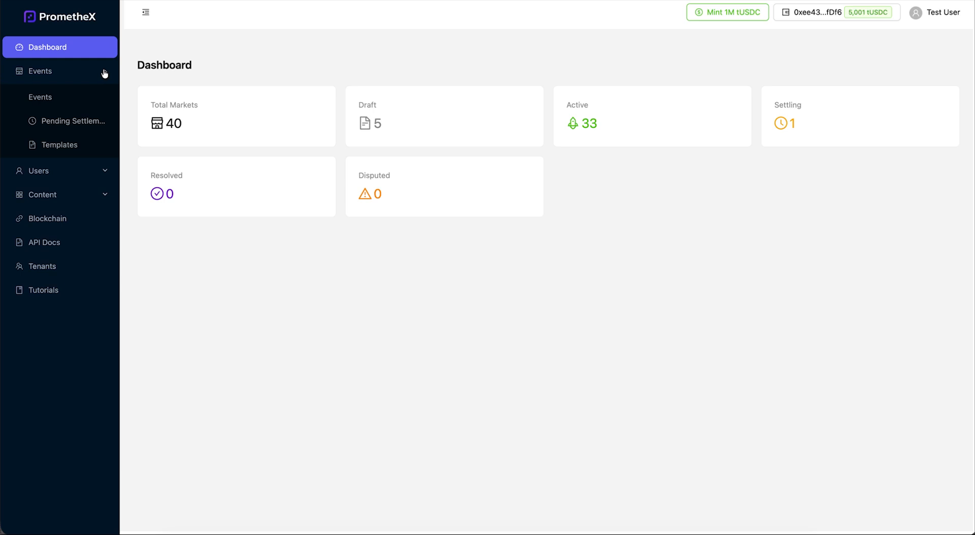
Open the Events list and start a new event with Create Event
click(45, 98)
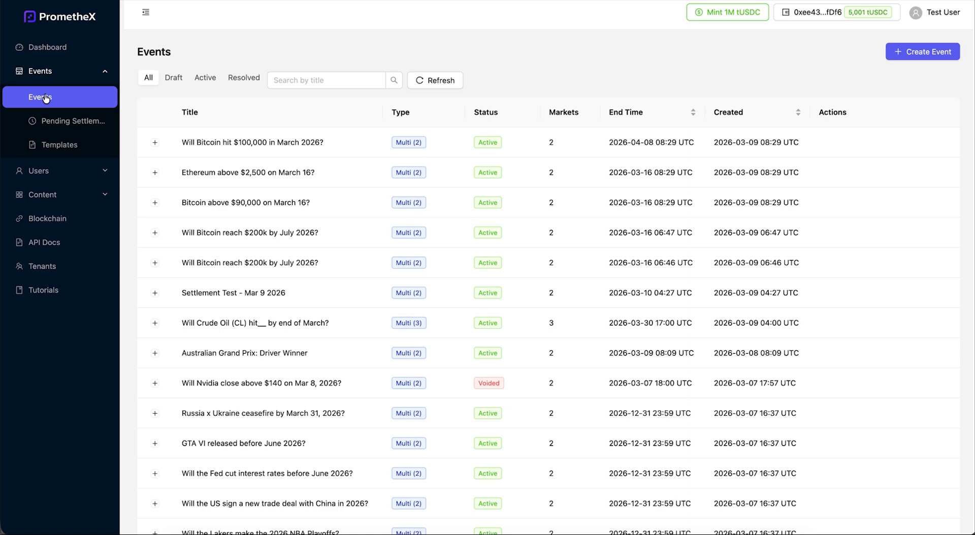
click(903, 56)
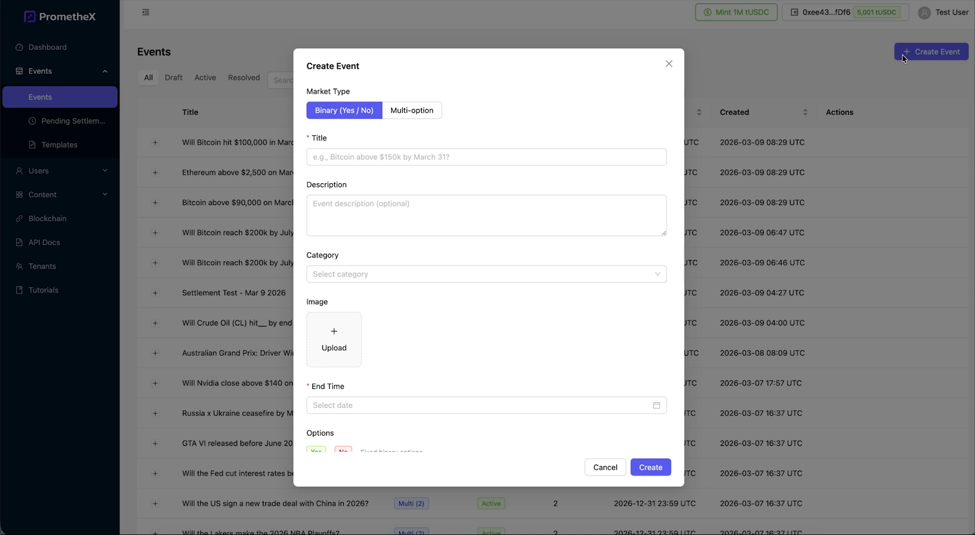
Make the event Multi-option and paste in the FIFA World Cup title and description
click(412, 110)
scroll(455, 307, down, 1)
scroll(455, 310, down, 2)
scroll(455, 310, up, 2)
scroll(455, 309, up, 2)
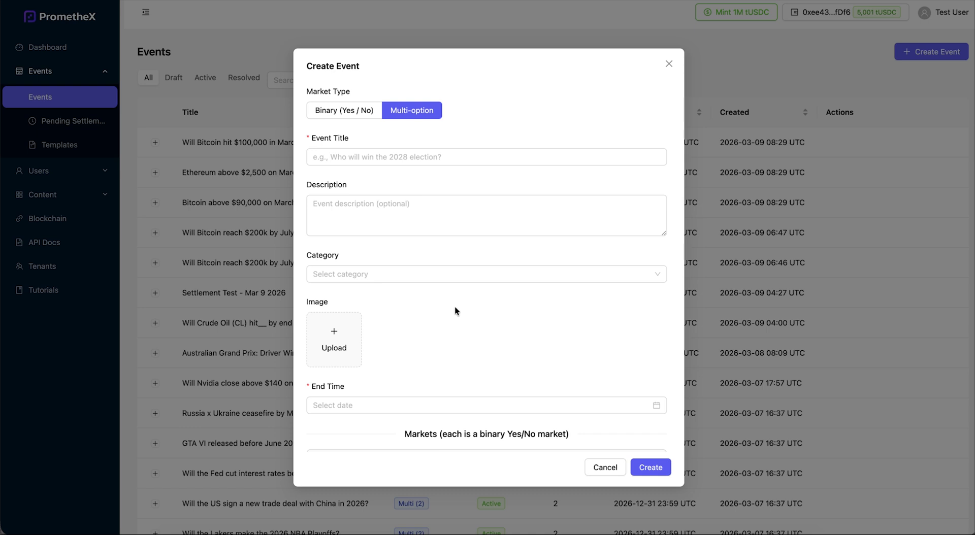
click(364, 157)
text(Who Will Win the 2026 FIFA World Cup?)
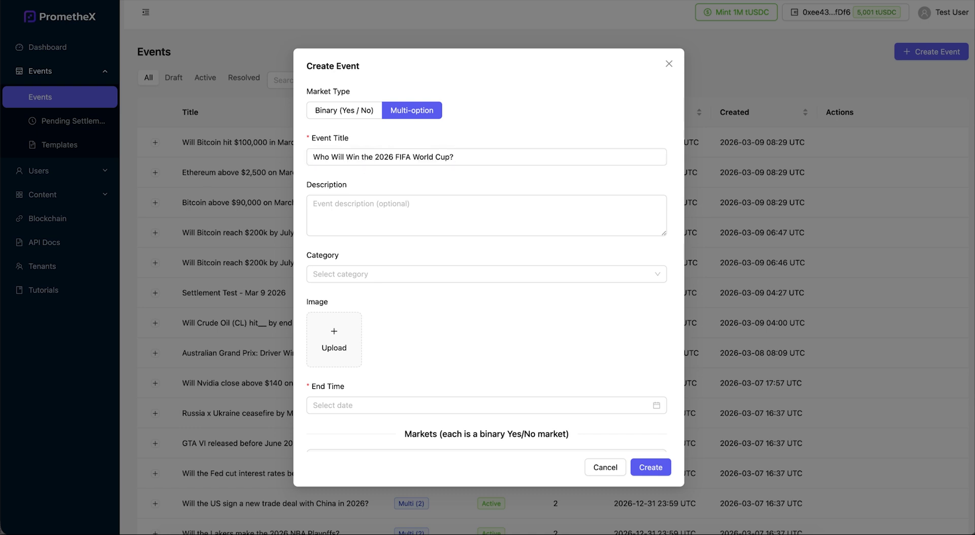
click(404, 205)
text(Predict which nation will lift the trophy at the 2026 FIFA World Cup, hosted across the United States, Canada, and Mexico. Markets close at kick-off of the Final.)
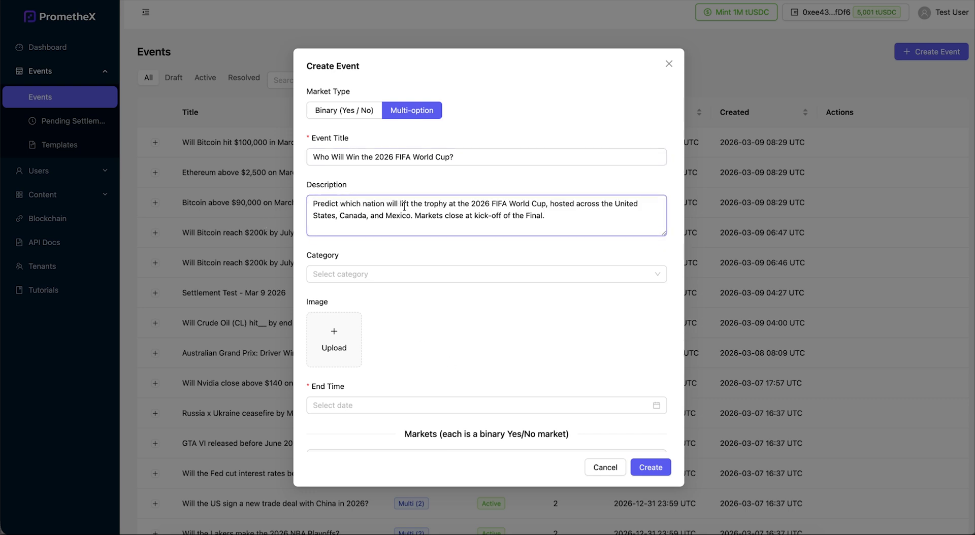
click(493, 276)
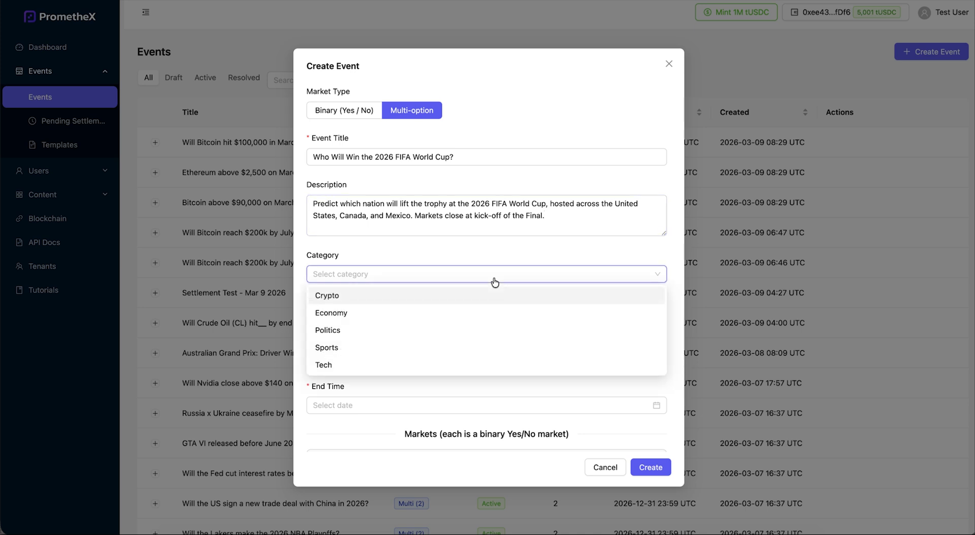
click(369, 354)
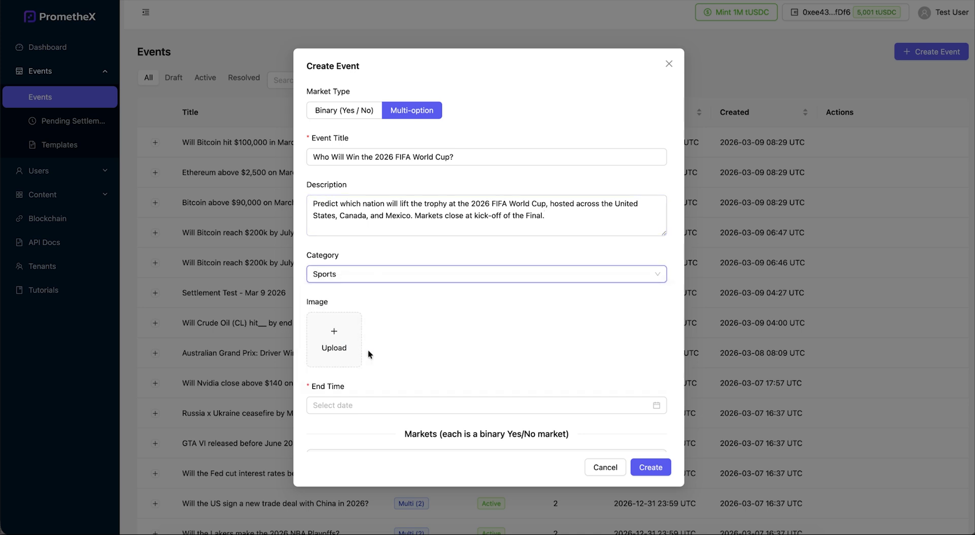
scroll(405, 340, down, 3)
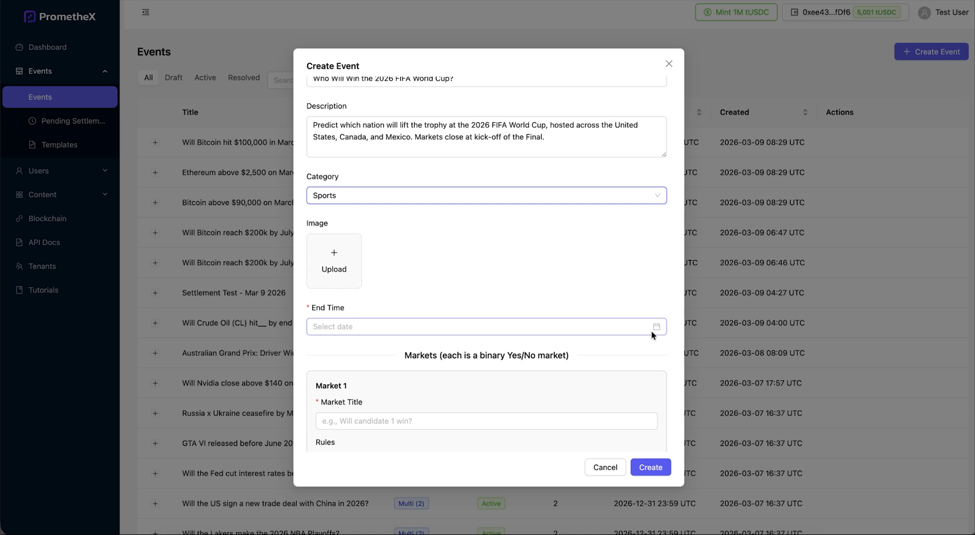
click(657, 328)
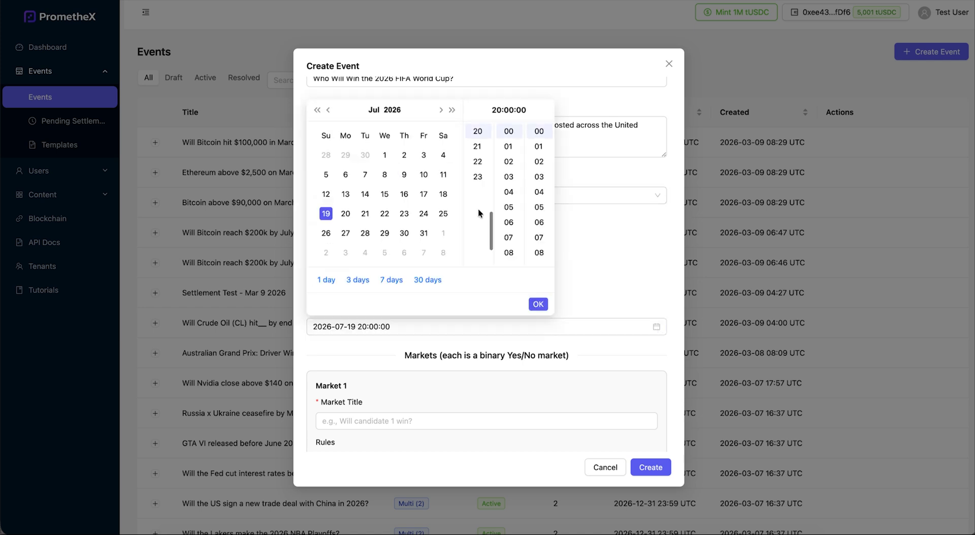
click(538, 305)
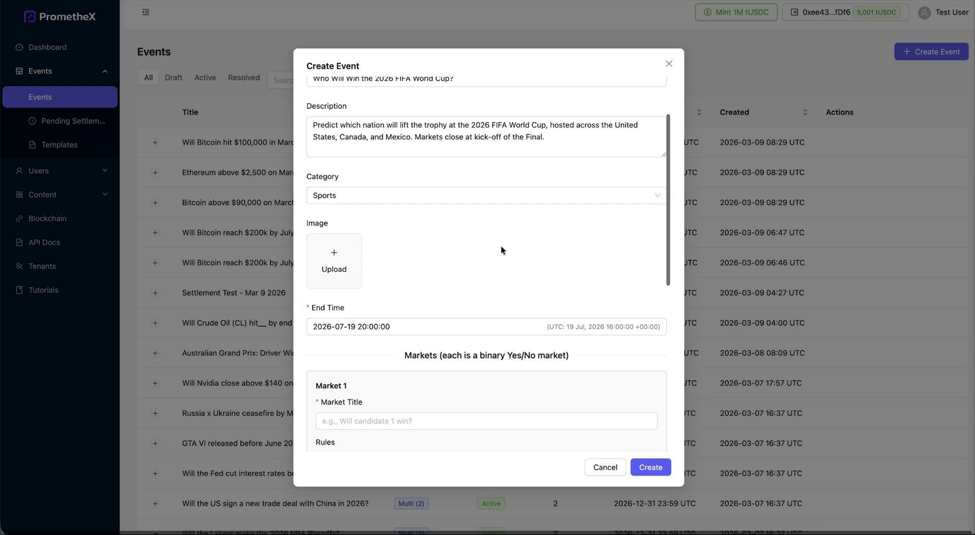
scroll(500, 250, down, 4)
scroll(501, 246, down, 2)
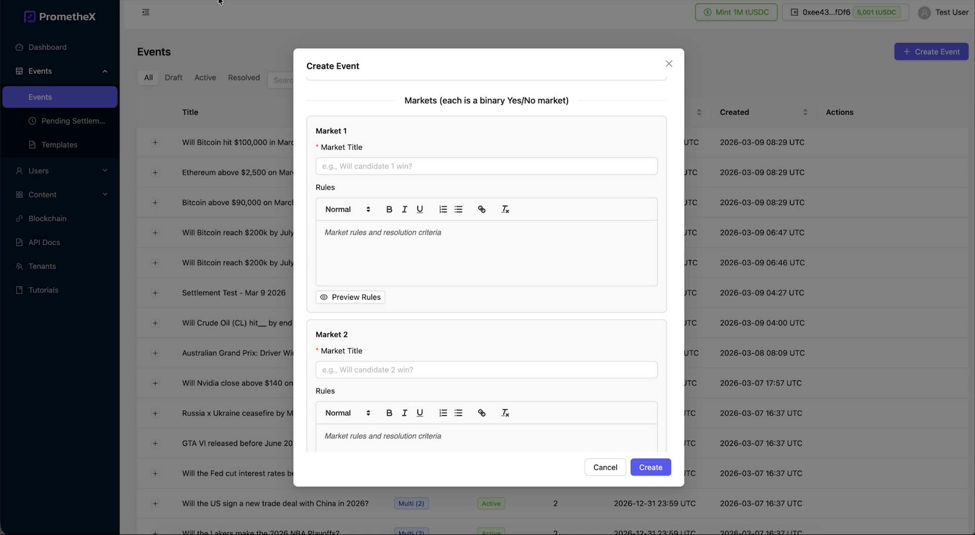
Paste the market titles and resolution rules, starting with Brazil in Market 1, then scroll back up
scroll(461, 340, down, 1)
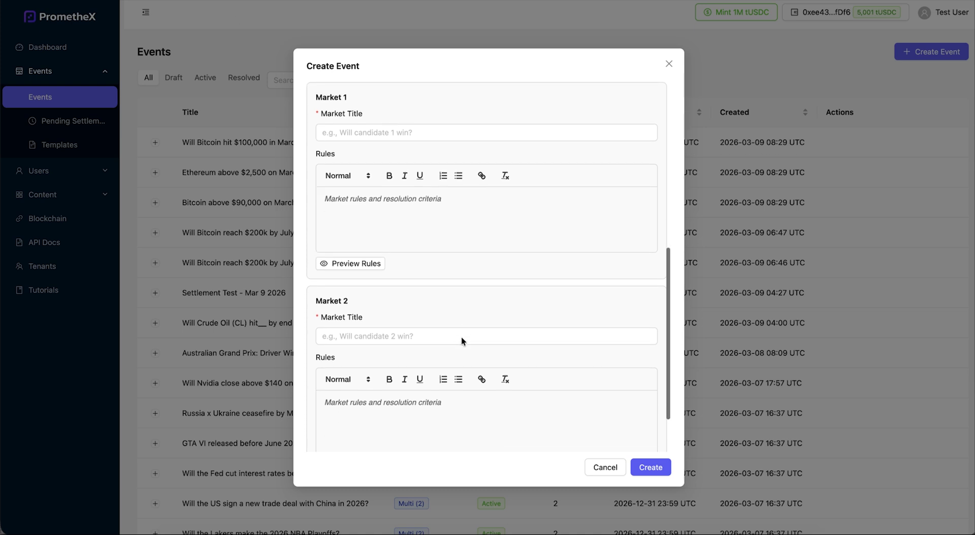
click(355, 141)
text(Will Brazil win the 2026 FIFA World Cup?)
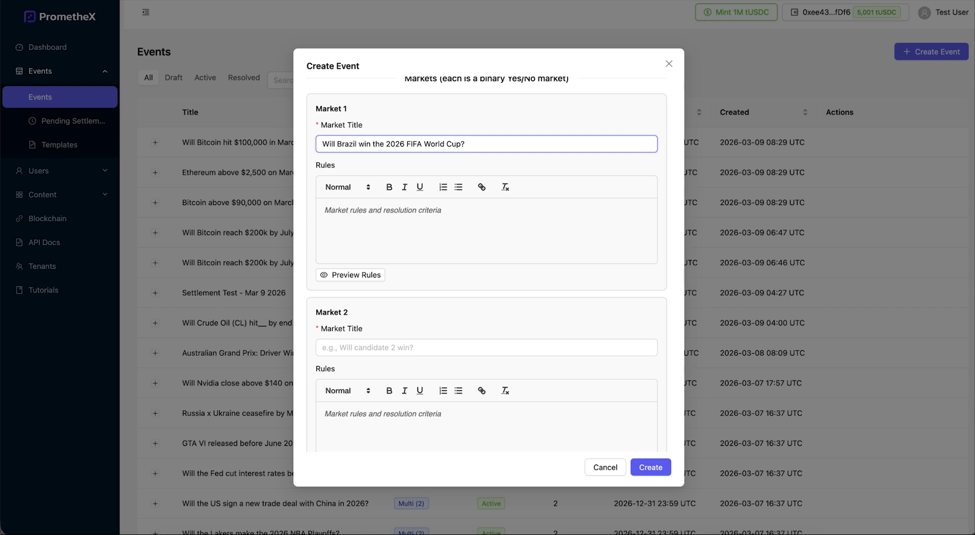
click(384, 233)
text(This market resolves YES if Brazil is declared the official winner of the 2026 FIFA World Cup by FIFA. This market resolves NO if any other nation wins the tournament, or if Brazil is eliminated at any stage before the Final. In the event the tournament is canceled or suspended before a winner is declared, this market will be Voided and all positions refunded. Resolution will be based on the official FIFA match result as published on fifa.com.)
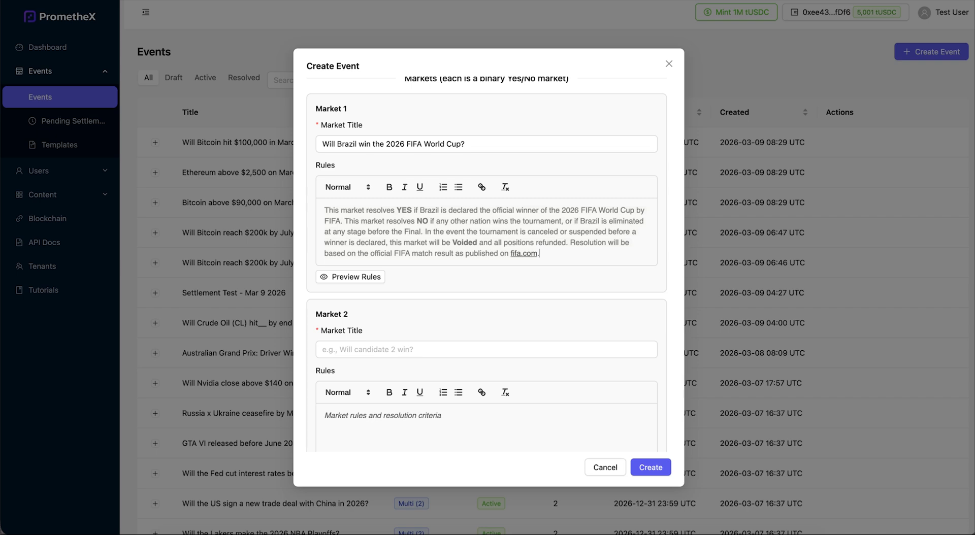
scroll(614, 298, down, 10)
scroll(615, 298, up, 3)
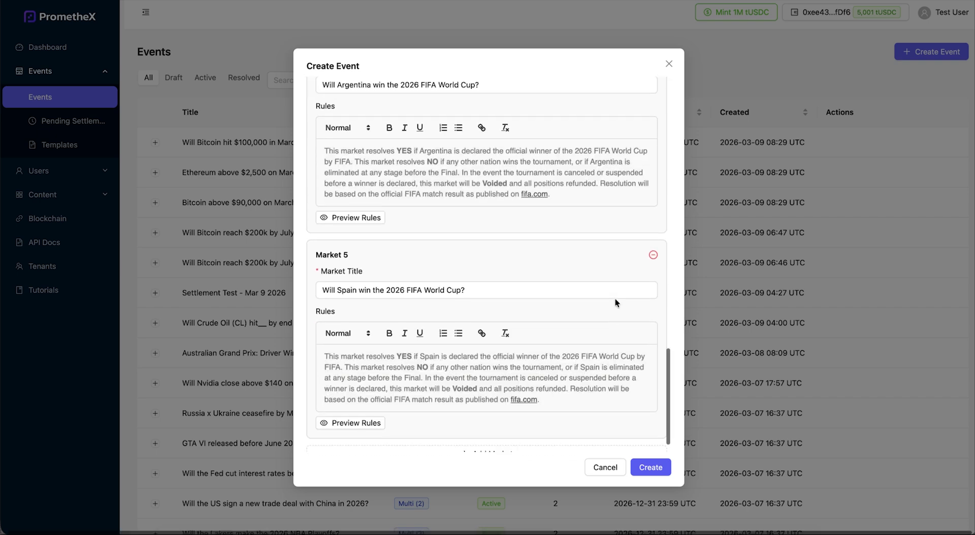
scroll(614, 298, up, 10)
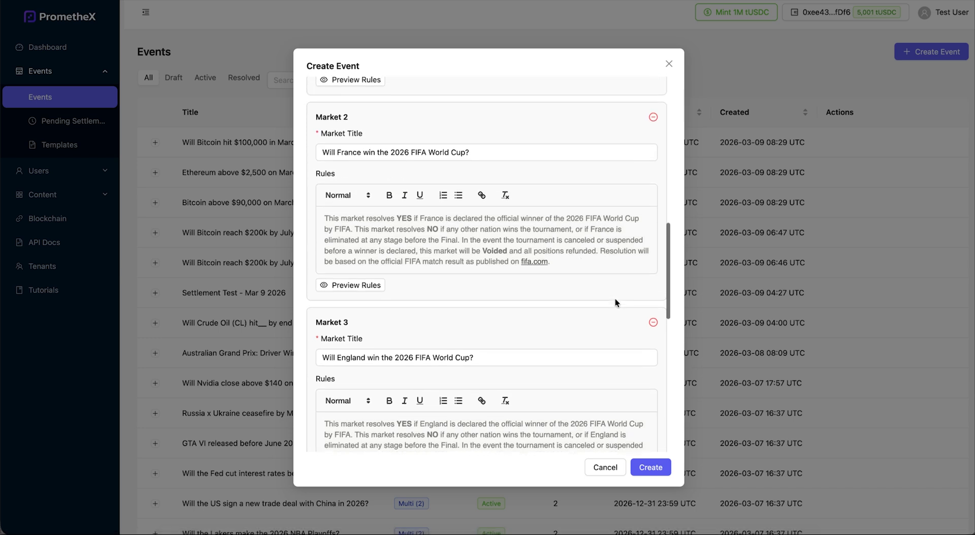
scroll(615, 299, up, 5)
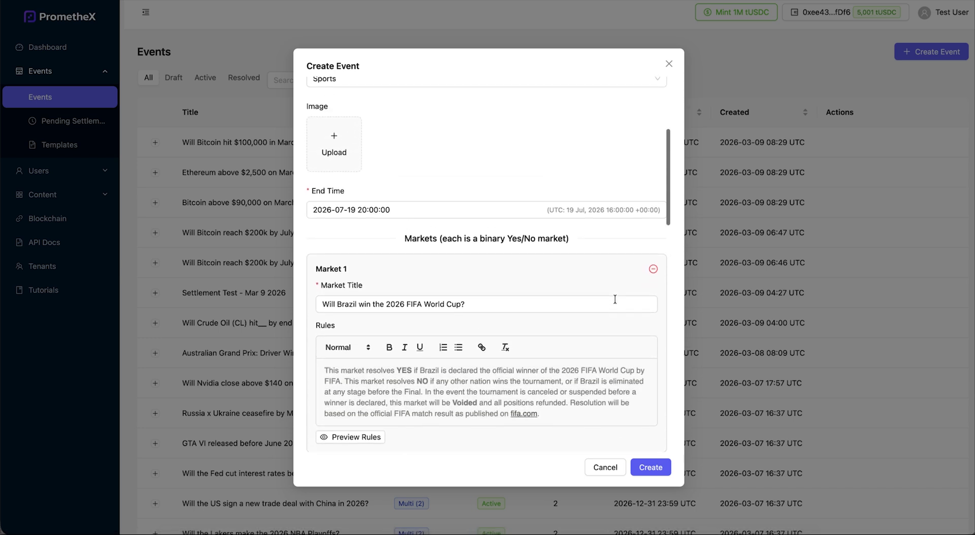
scroll(492, 141, up, 5)
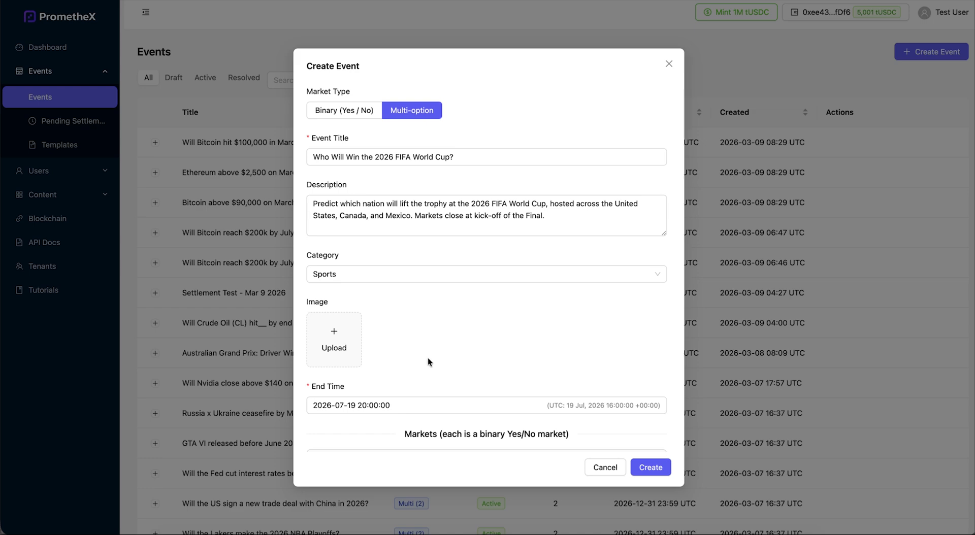
Attach FIFA 2026.png as the event image and create the World Cup event
click(333, 341)
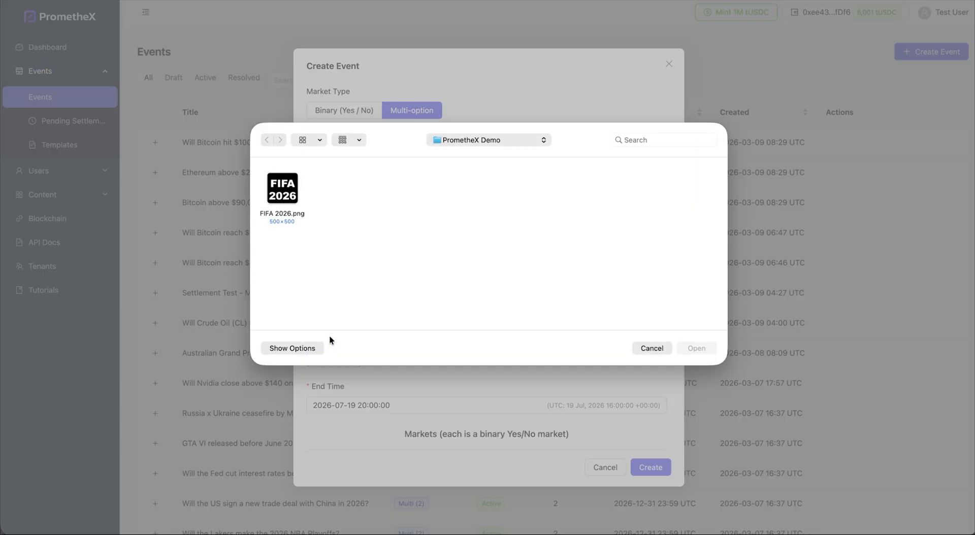
click(285, 187)
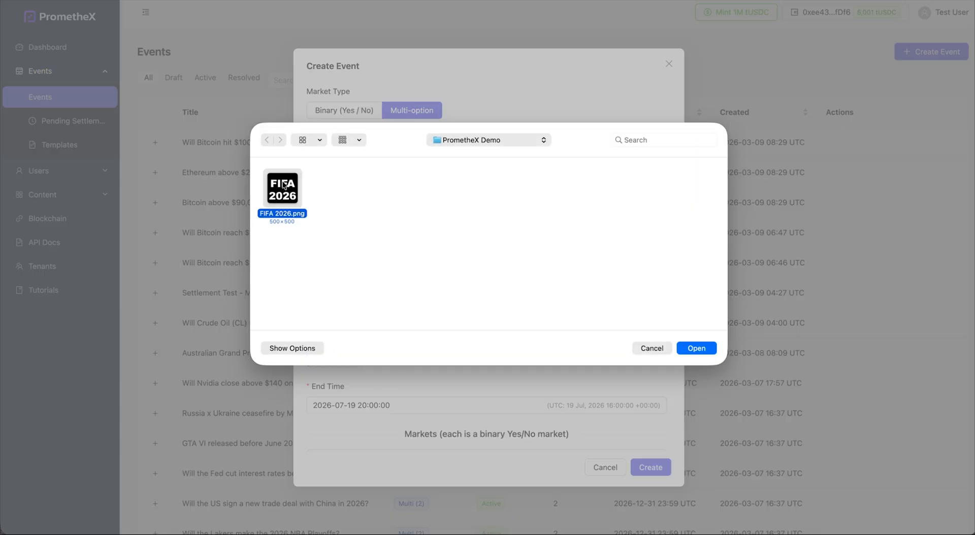
click(697, 348)
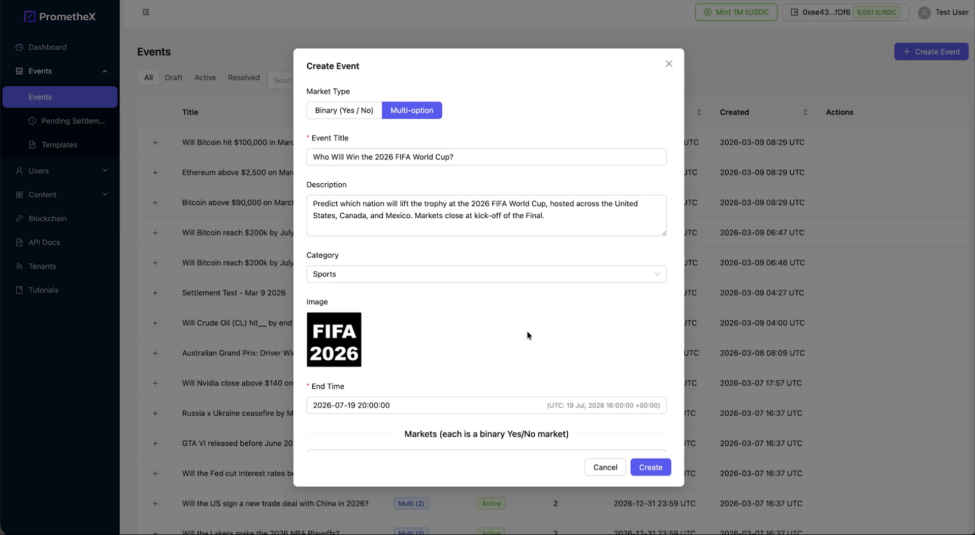
click(652, 468)
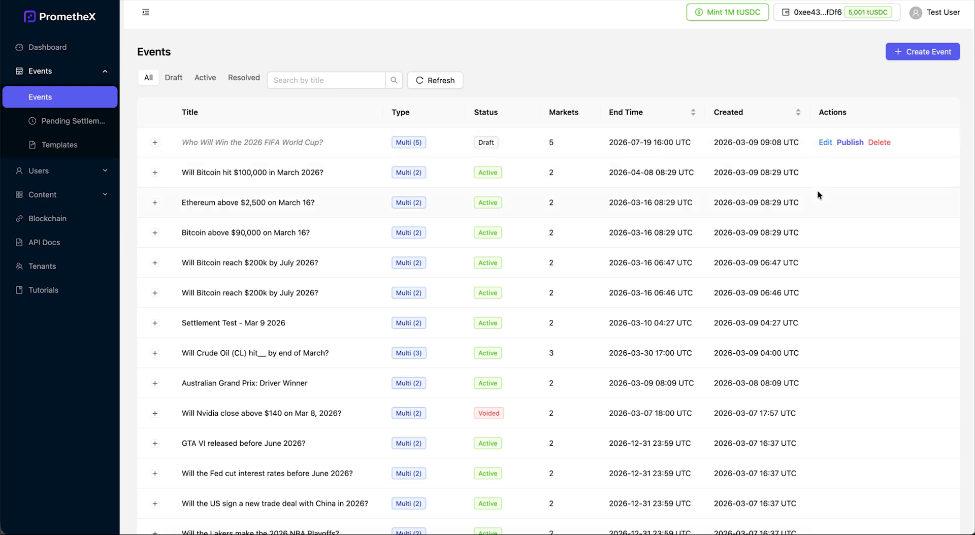
Publish the draft FIFA World Cup event and confirm with OK
click(847, 143)
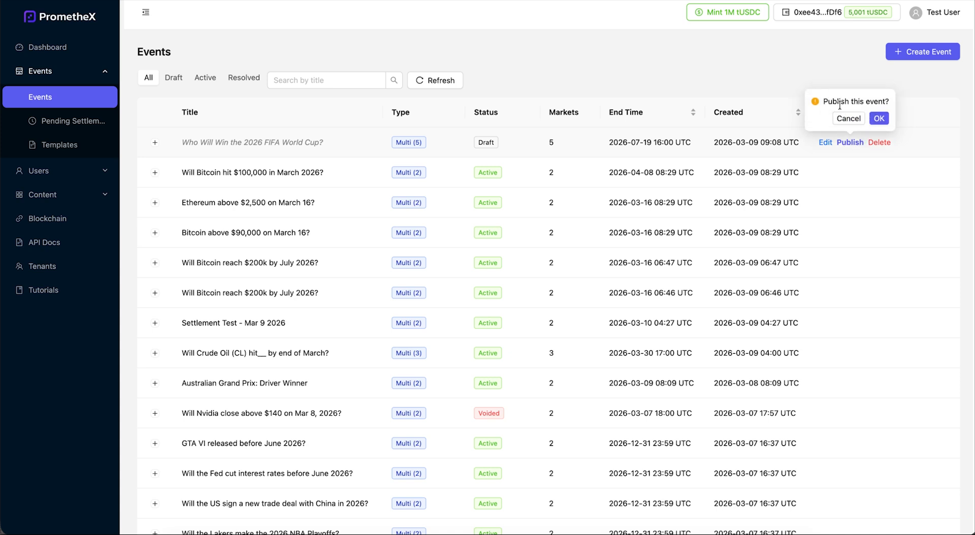
click(880, 120)
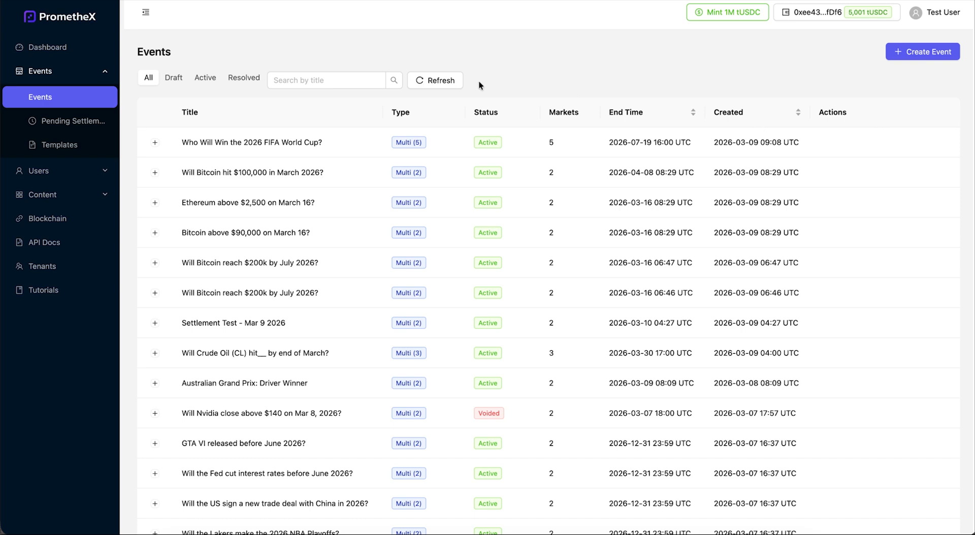
Expand the FIFA event's markets and open the Deploy dialog for the France market
click(155, 144)
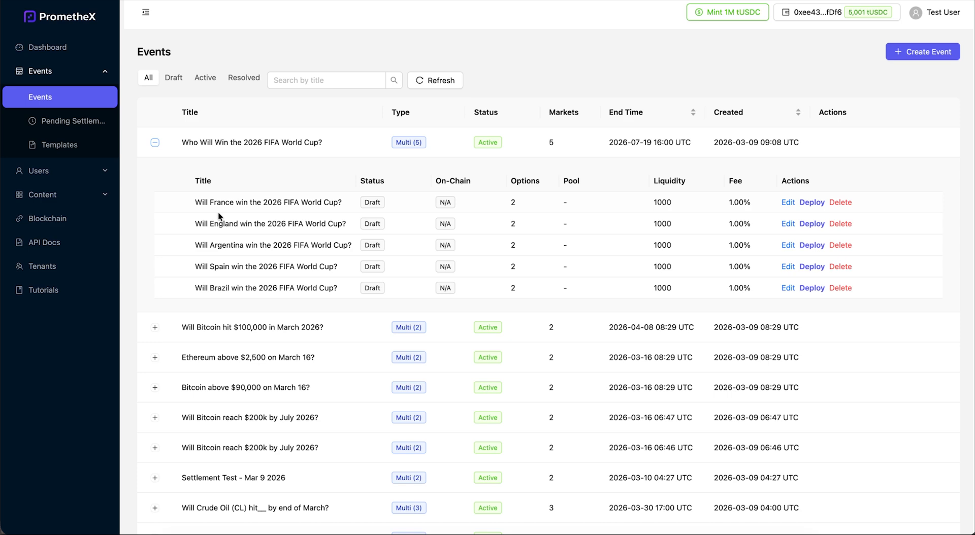
click(812, 202)
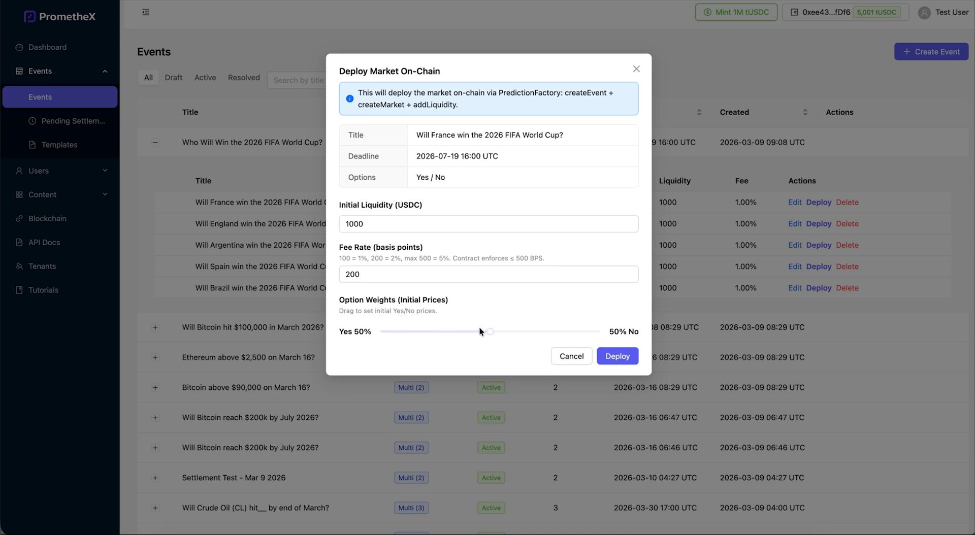
Deploy the France and England markets on-chain with the default 1000 USDC liquidity
mouse_move(490, 332)
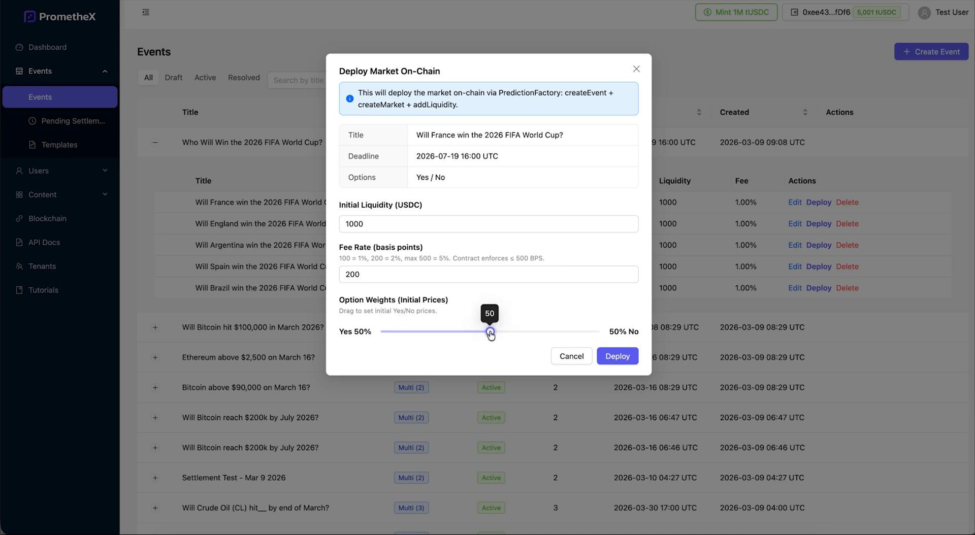
mouse_move(490, 332)
mouse_down()
mouse_move(401, 333)
mouse_move(491, 333)
mouse_up()
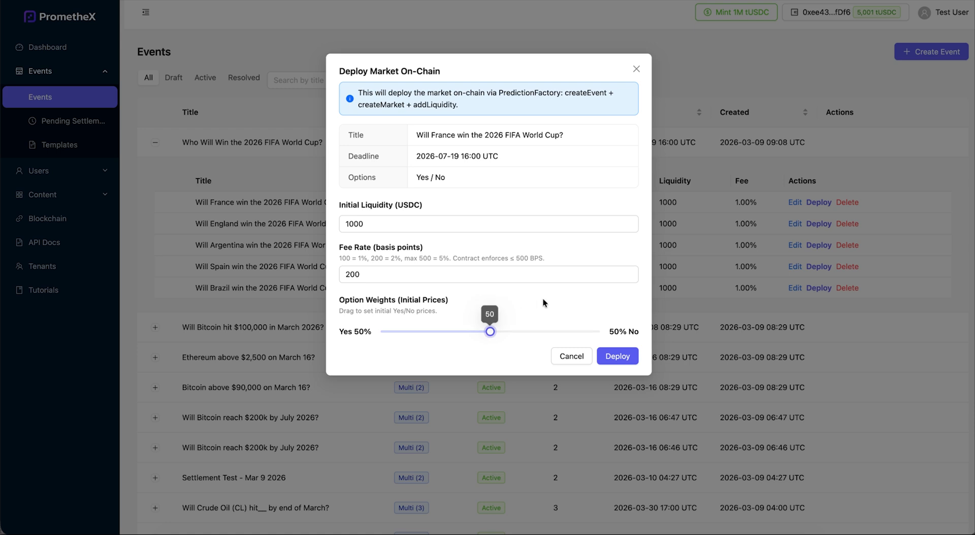
click(625, 358)
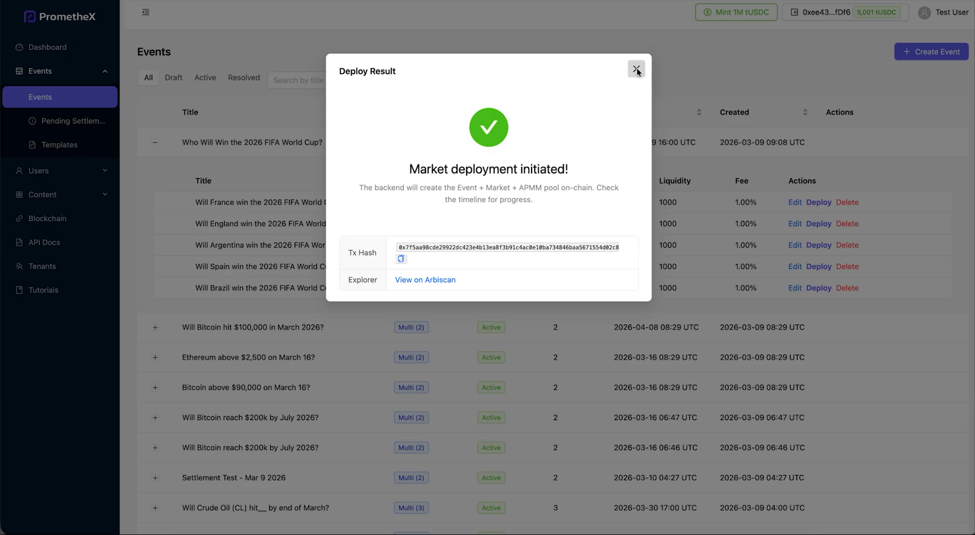
click(635, 70)
click(816, 224)
click(625, 356)
click(636, 69)
Deploy the Argentina, Spain and Brazil markets on-chain, then collapse the event's market list
click(818, 245)
click(618, 356)
click(637, 69)
click(818, 267)
click(620, 357)
click(636, 69)
click(818, 288)
click(621, 357)
click(636, 69)
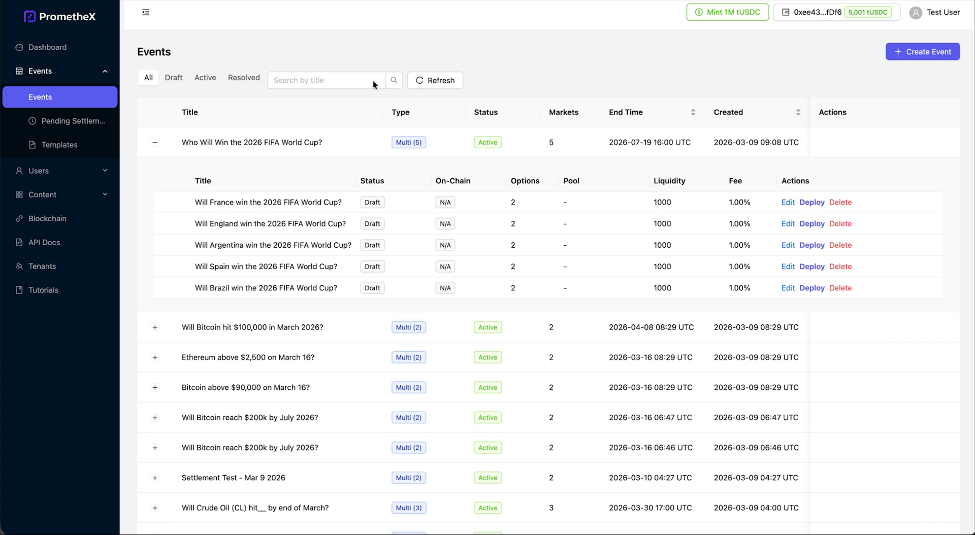
click(155, 142)
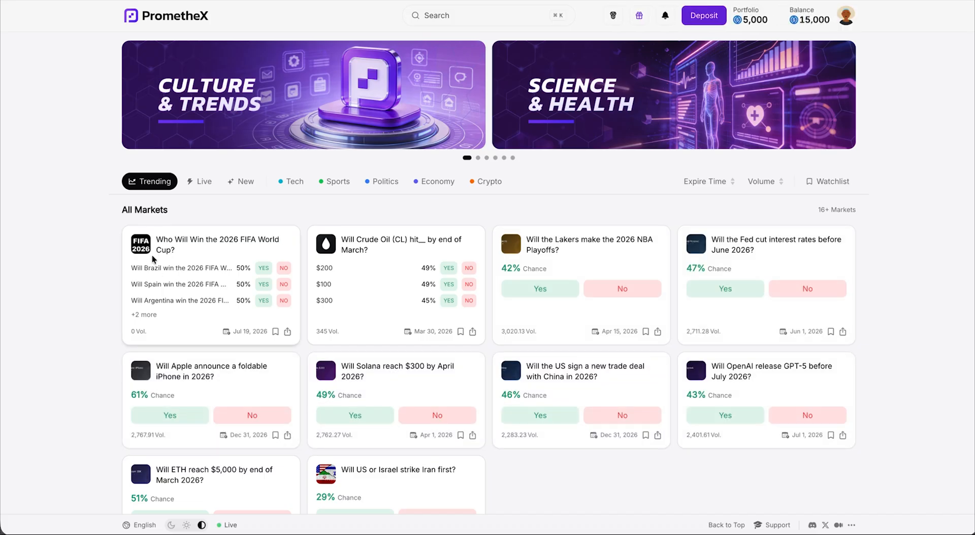
Open the FIFA World Cup event page and select the Brazil market in the Buy panel
click(187, 246)
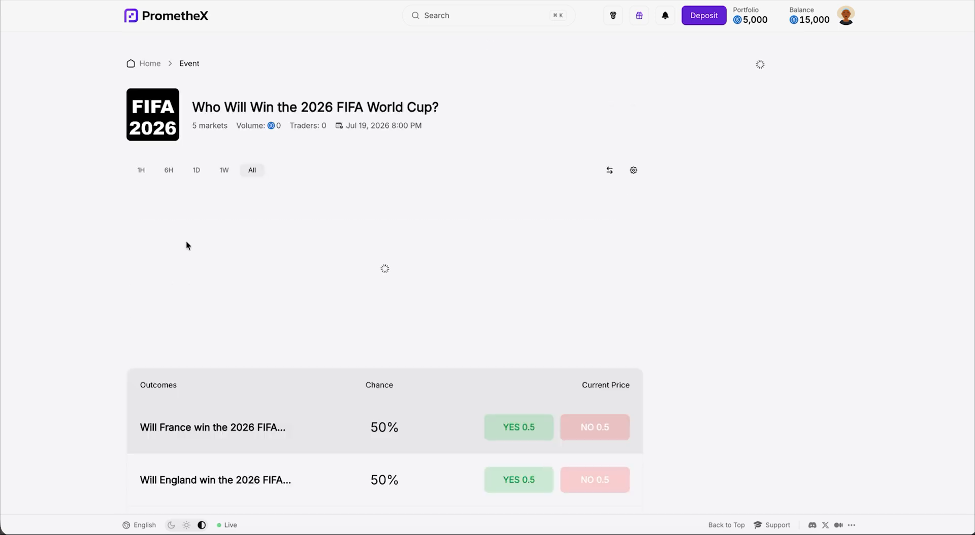
scroll(72, 293, down, 4)
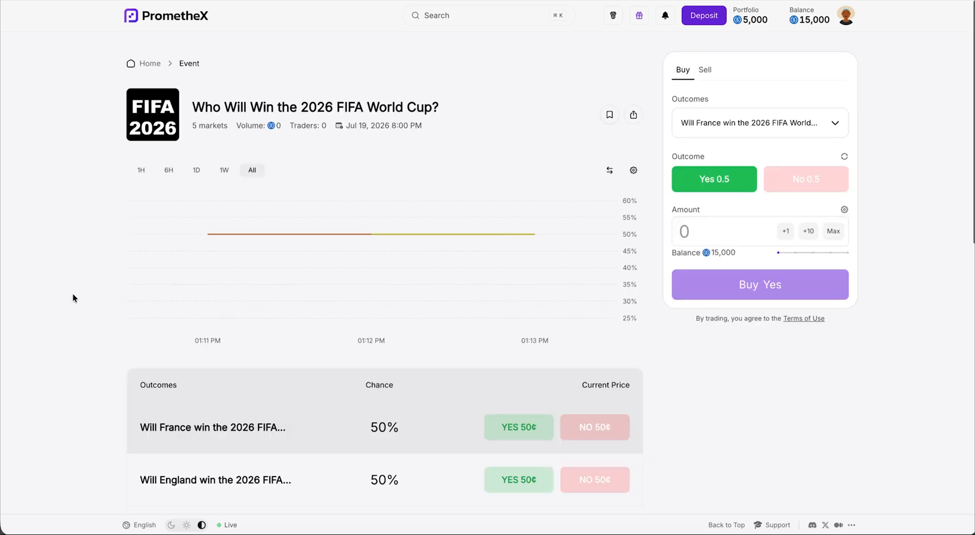
scroll(72, 293, down, 1)
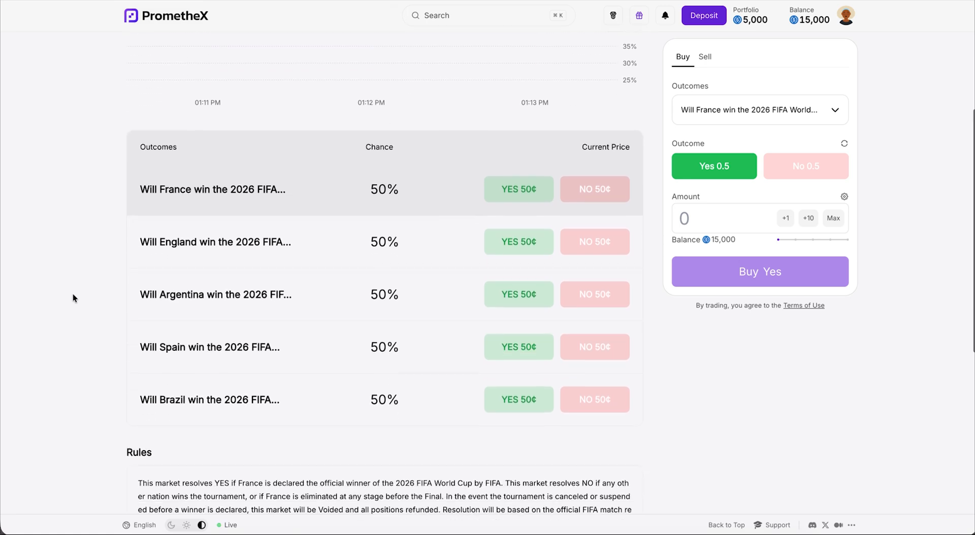
scroll(73, 293, down, 3)
scroll(72, 294, down, 1)
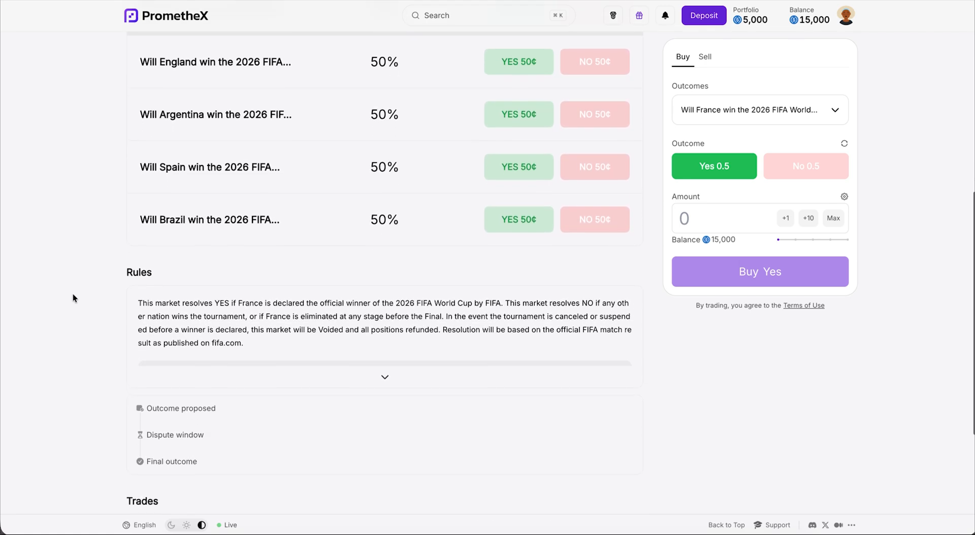
scroll(72, 294, up, 5)
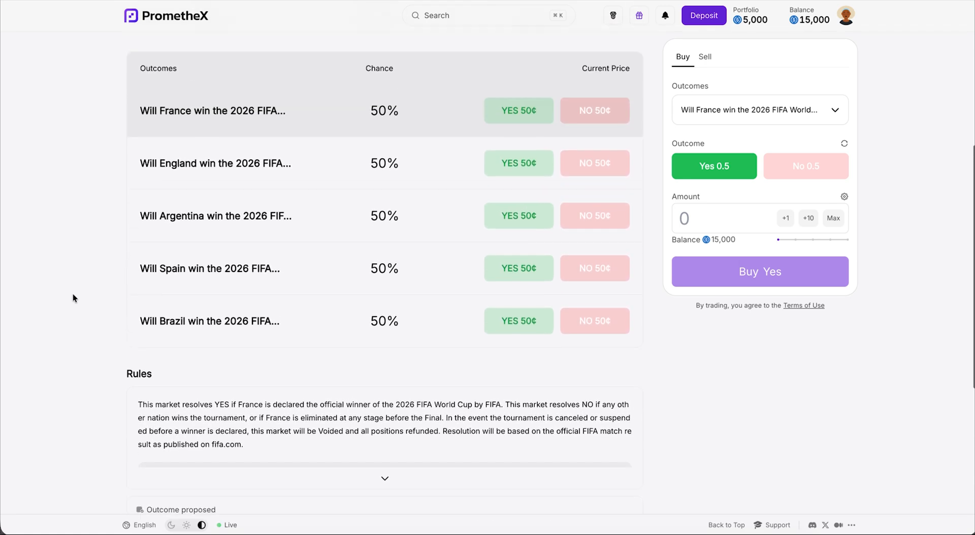
click(756, 109)
scroll(761, 228, down, 1)
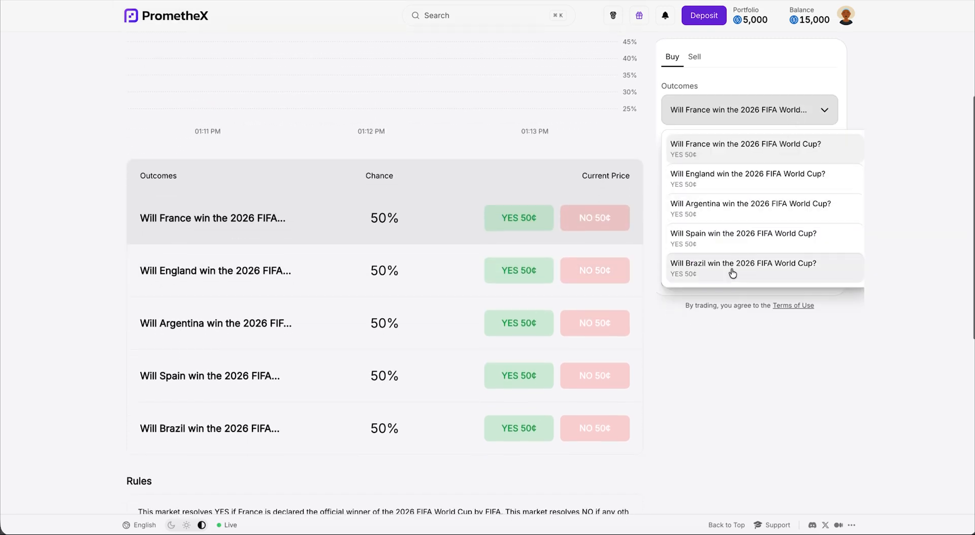
click(732, 268)
scroll(746, 395, up, 1)
scroll(746, 395, up, 4)
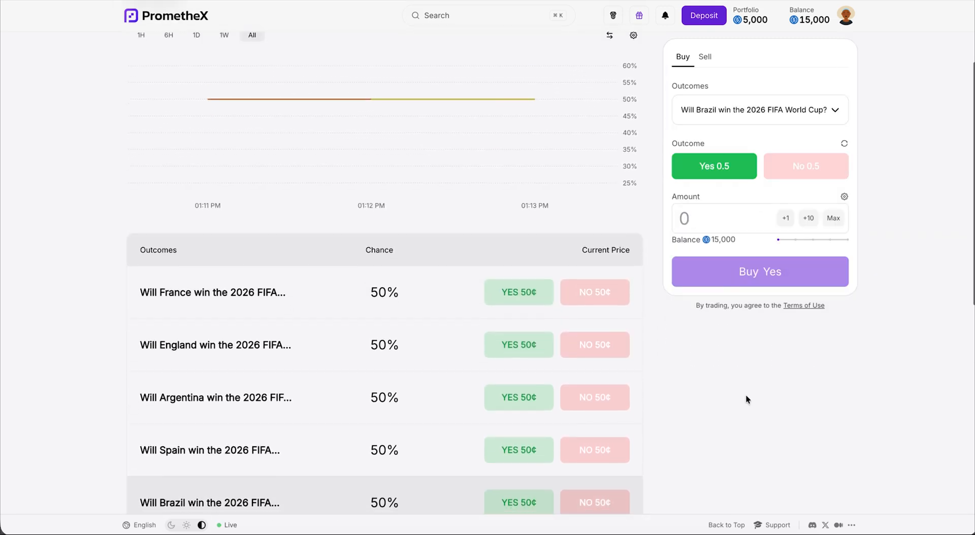
Buy 1000 Yes on Brazil and sign the trade
text(1000)
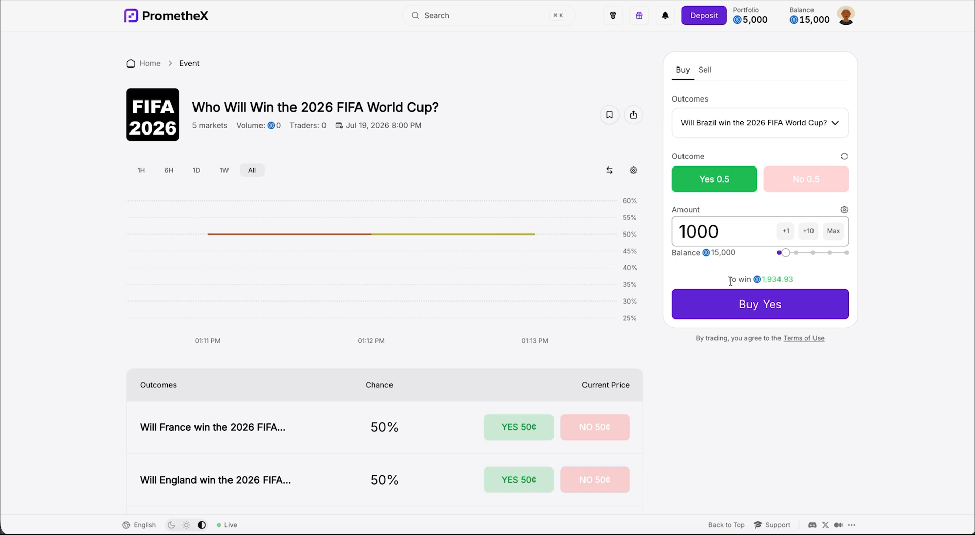
click(759, 306)
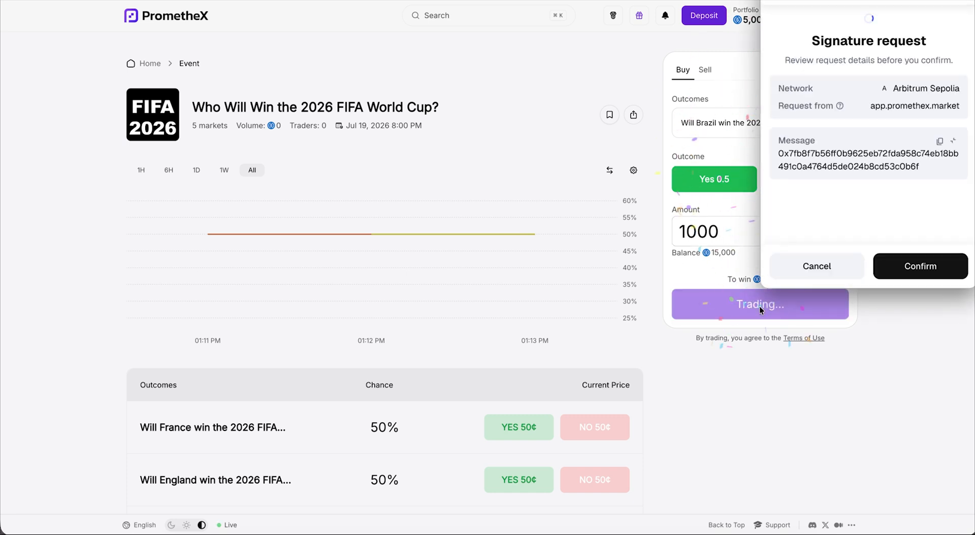
click(920, 269)
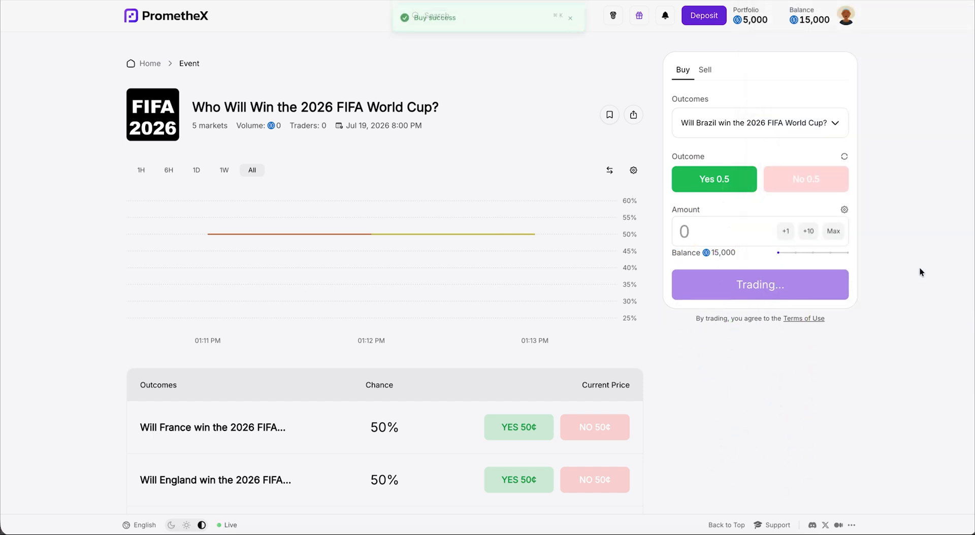
Buy 700 Yes on the England market and sign the trade
scroll(813, 228, down, 3)
click(760, 111)
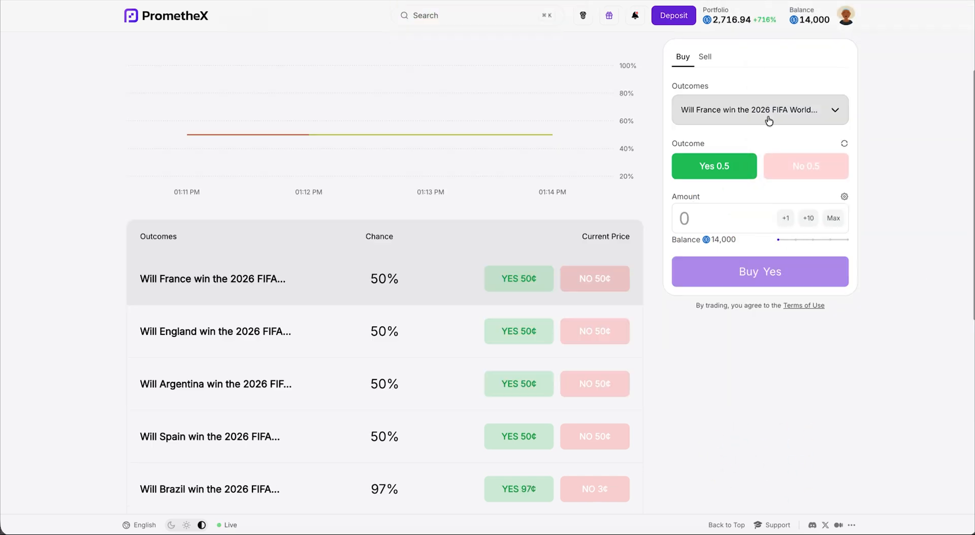
click(779, 177)
click(711, 218)
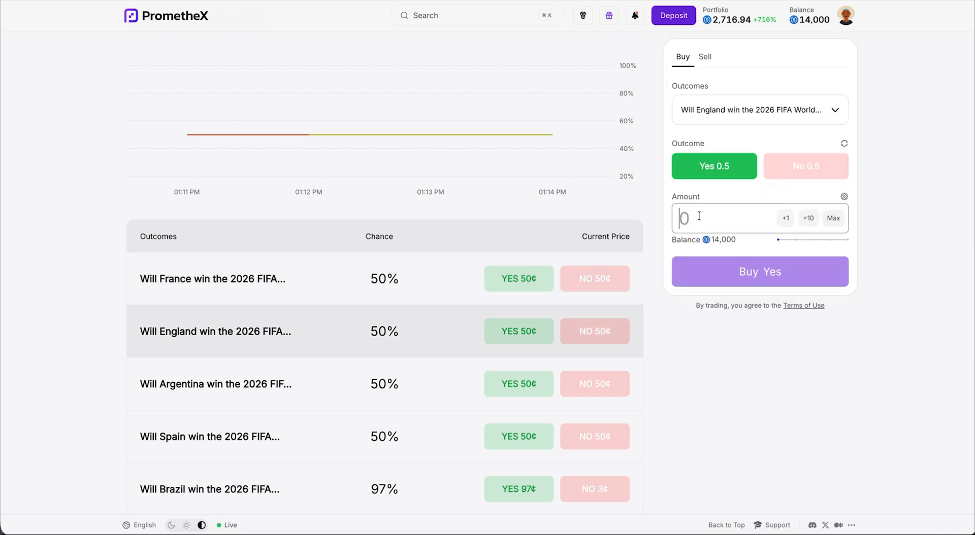
text(700)
click(762, 294)
click(916, 268)
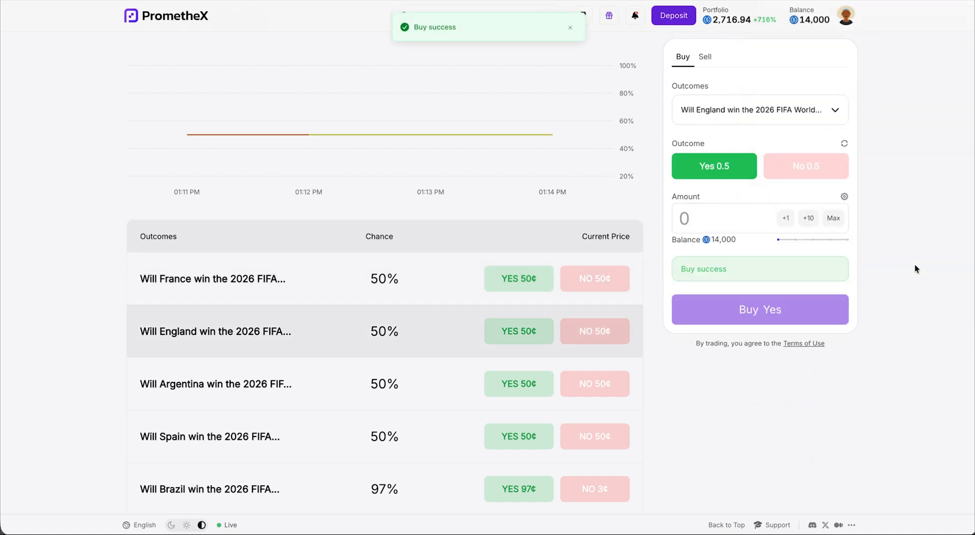
Buy 500 No on Spain, sign, and refresh to see the updated 12,800 balance
click(751, 118)
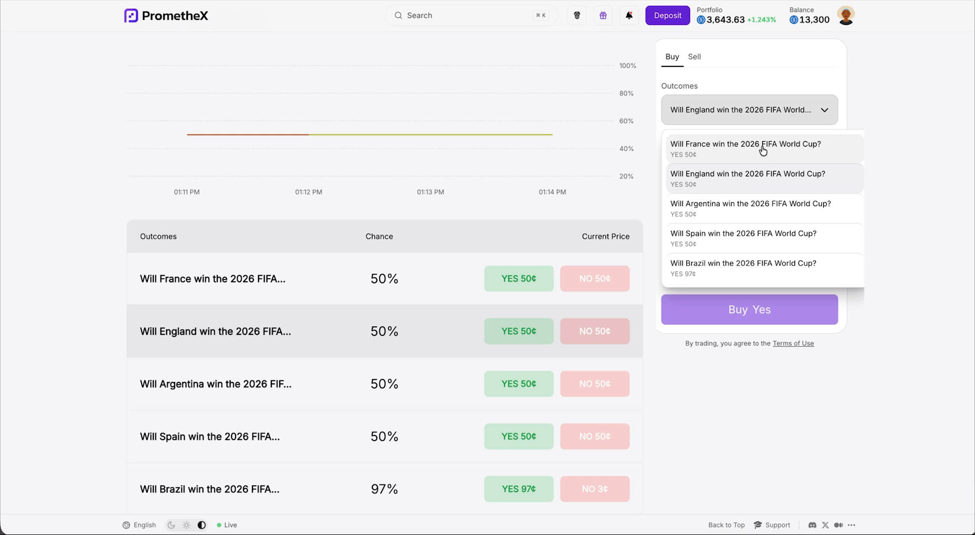
click(764, 234)
click(806, 166)
click(684, 219)
text(500)
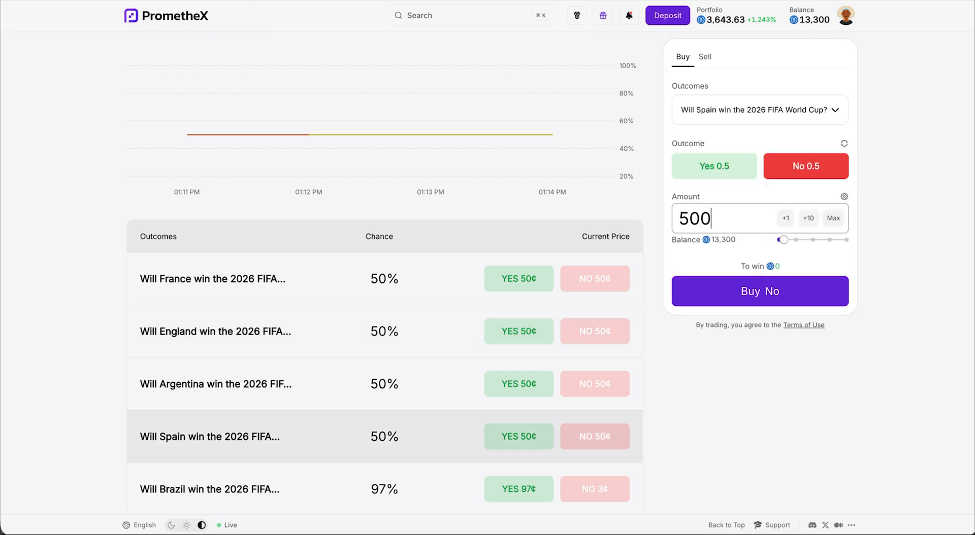
click(764, 291)
click(920, 267)
click(51, 0)
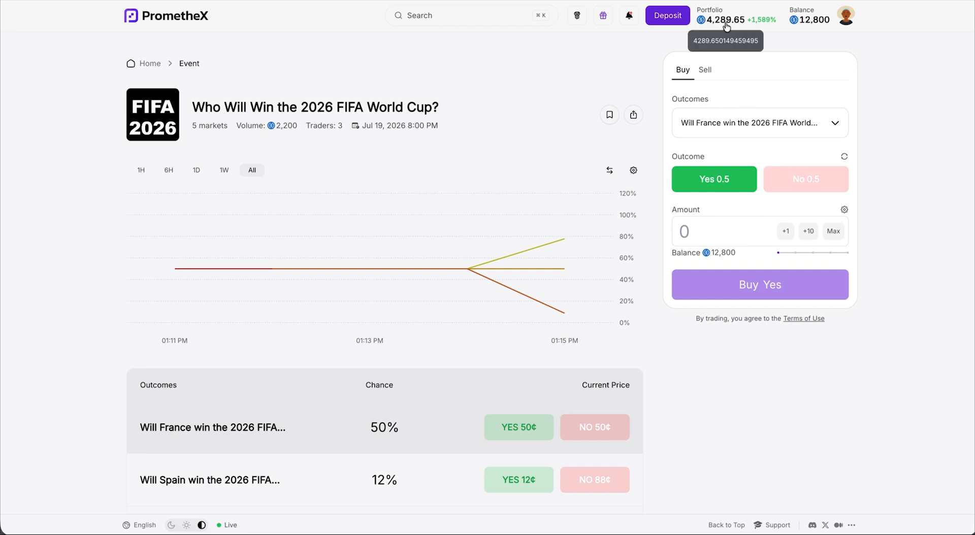
mouse_move(562, 245)
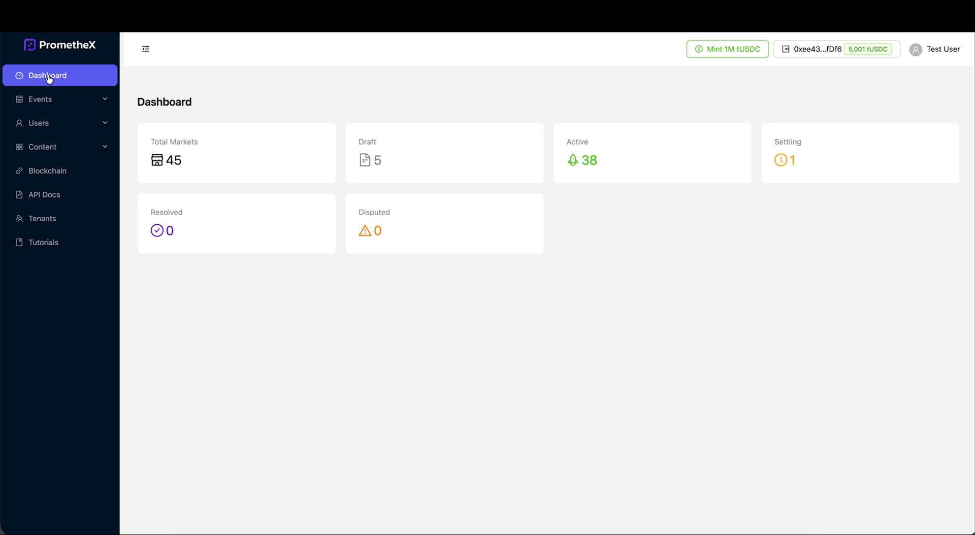
In the admin Events list, expand the FIFA World Cup event to see its markets
click(89, 107)
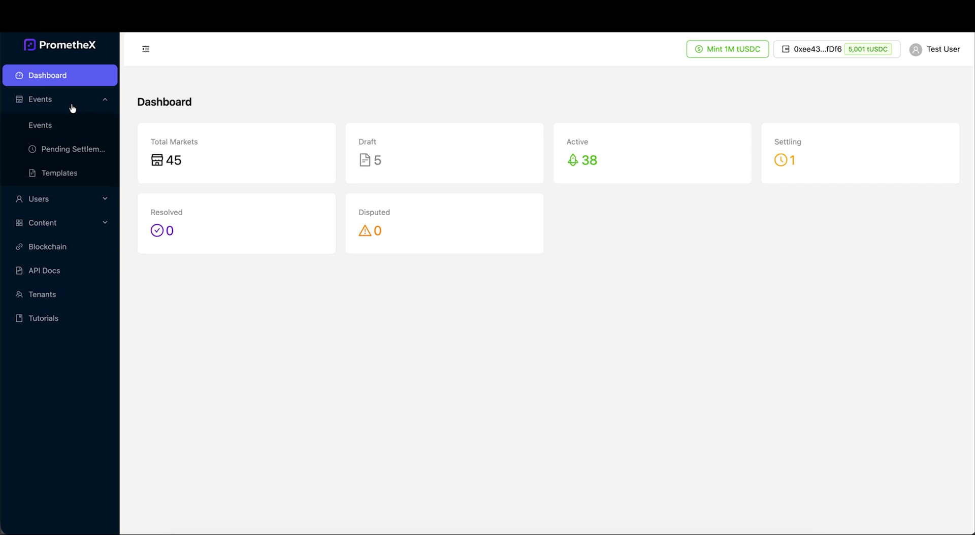
click(50, 128)
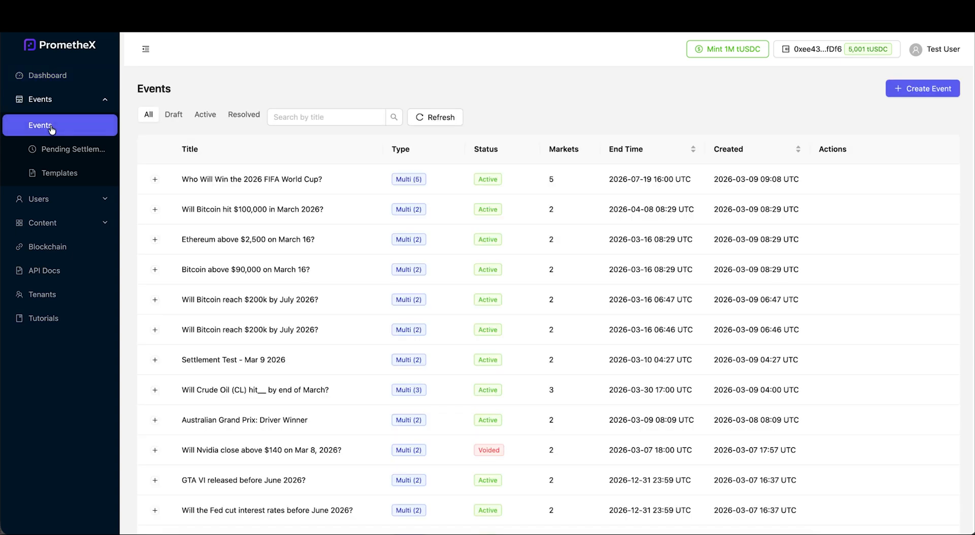
click(155, 180)
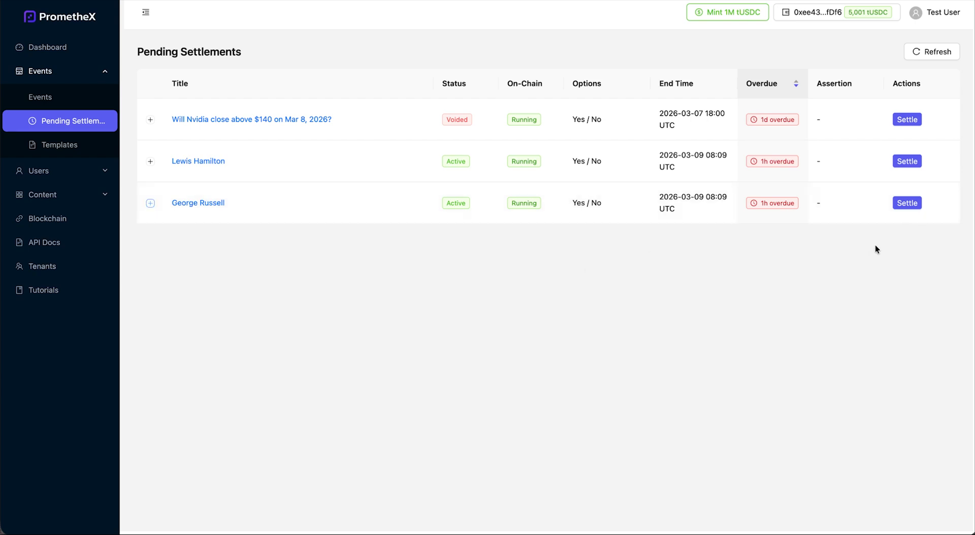
Settle the George Russell market through the UMA Oracle with Yes as the winner
click(906, 209)
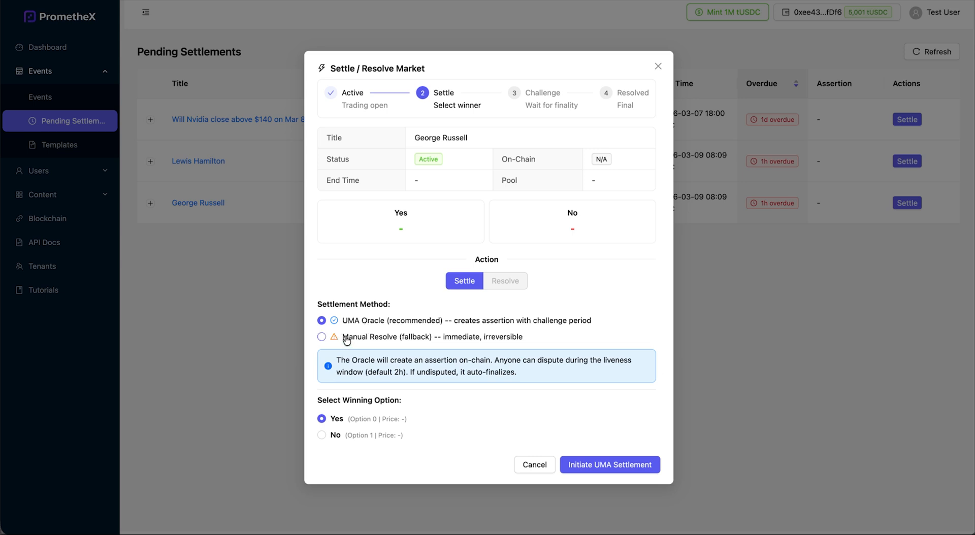
click(321, 337)
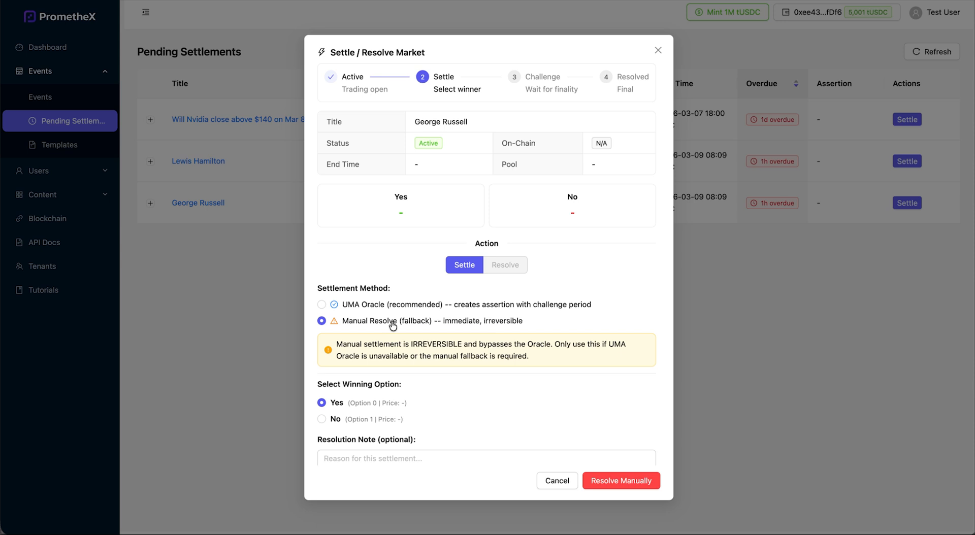
click(322, 304)
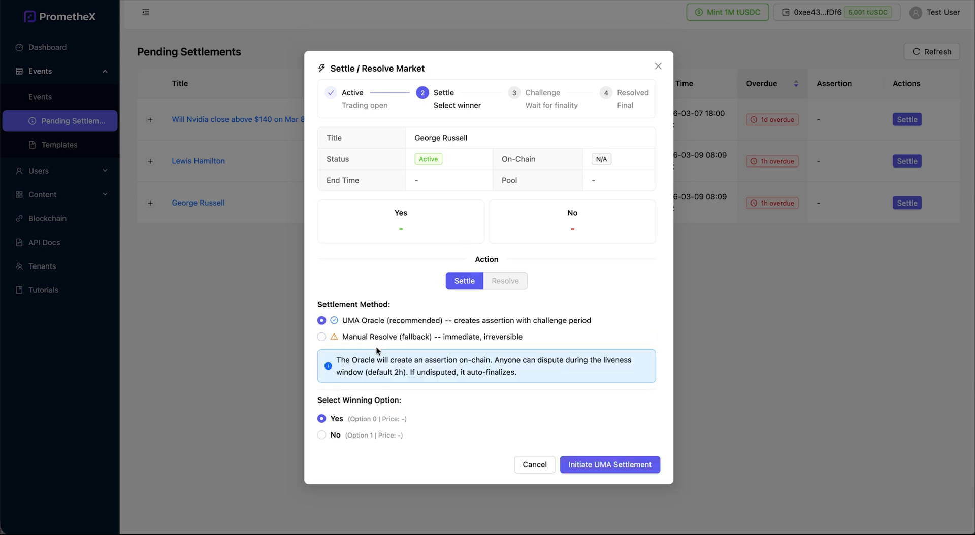
click(614, 466)
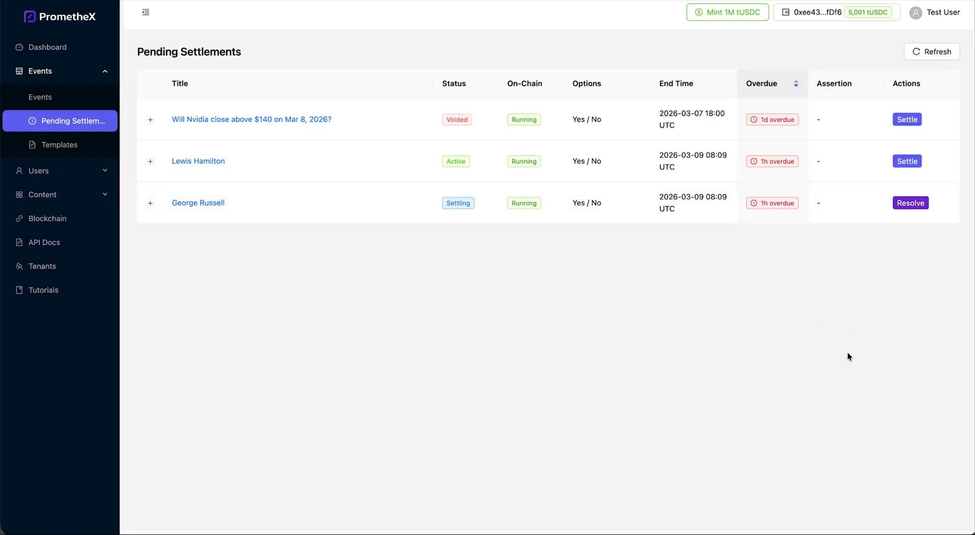
Finalize the George Russell market's resolution with Yes winning and dismiss the result
click(913, 202)
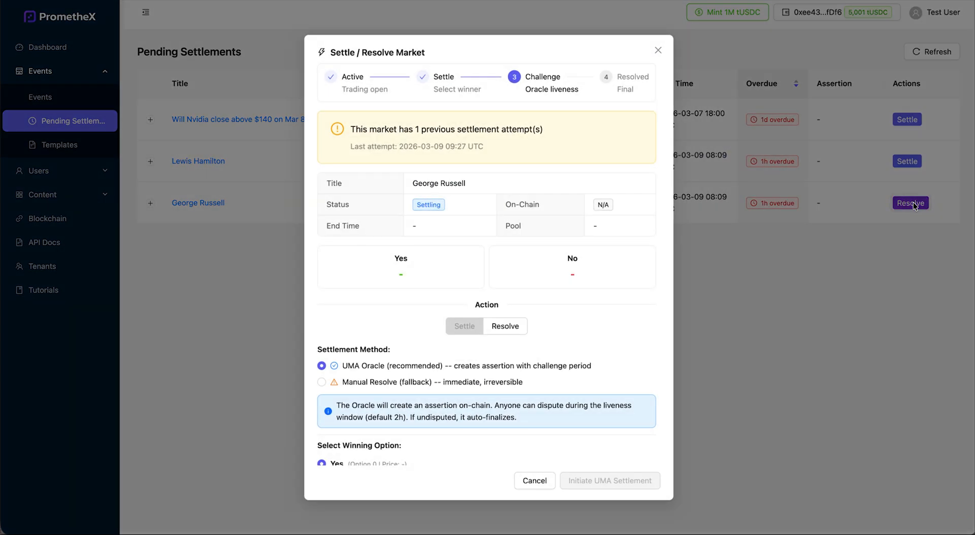
scroll(490, 313, down, 1)
click(504, 297)
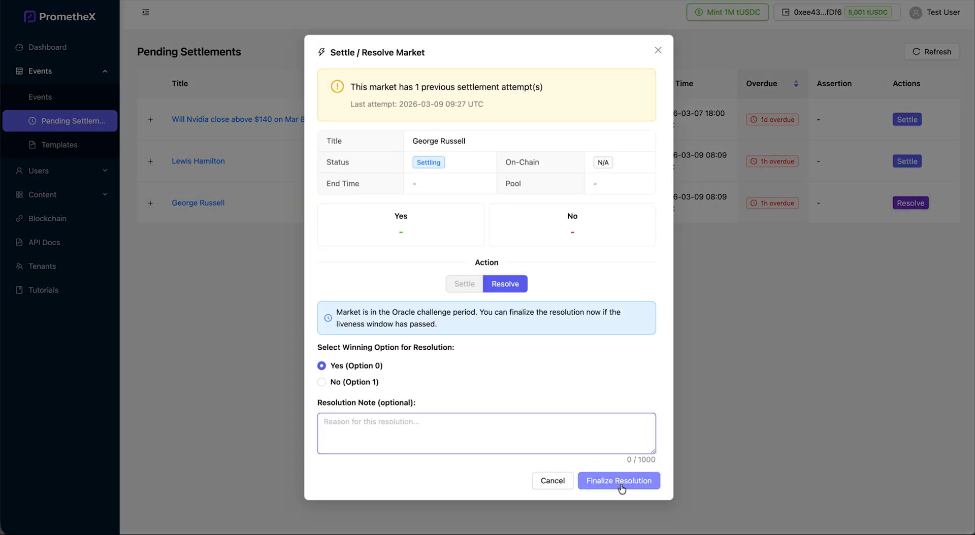
click(622, 481)
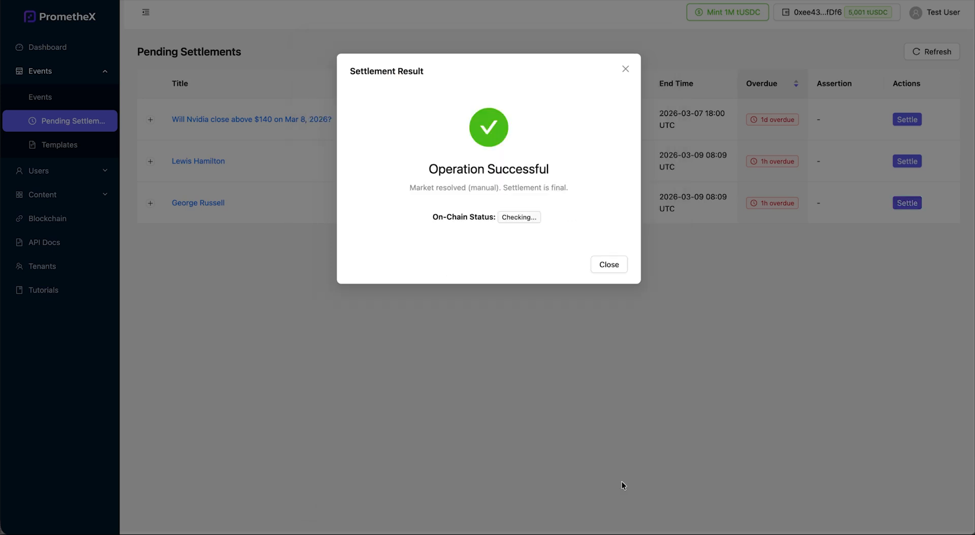
click(622, 482)
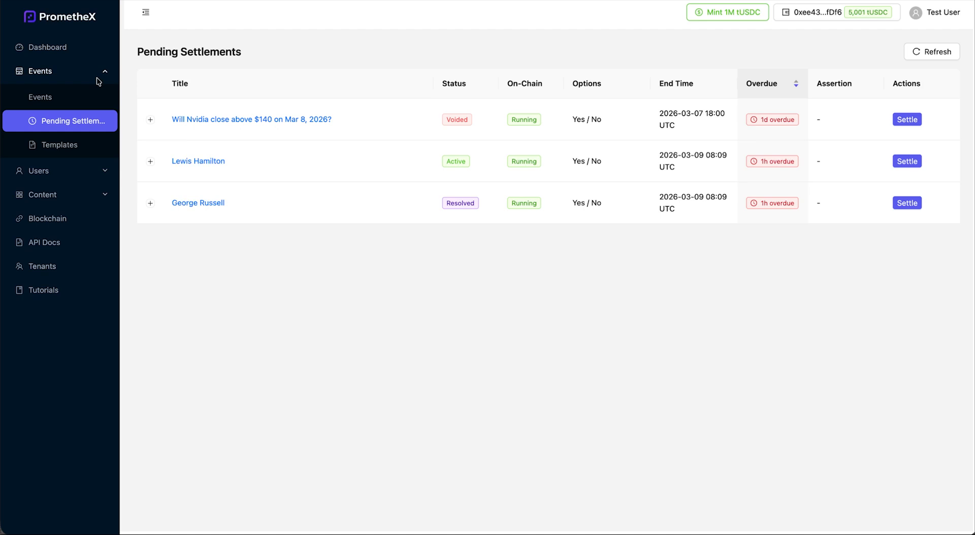
Review the two platform users, cancel the Create User form, and view the four roles
click(39, 171)
click(44, 121)
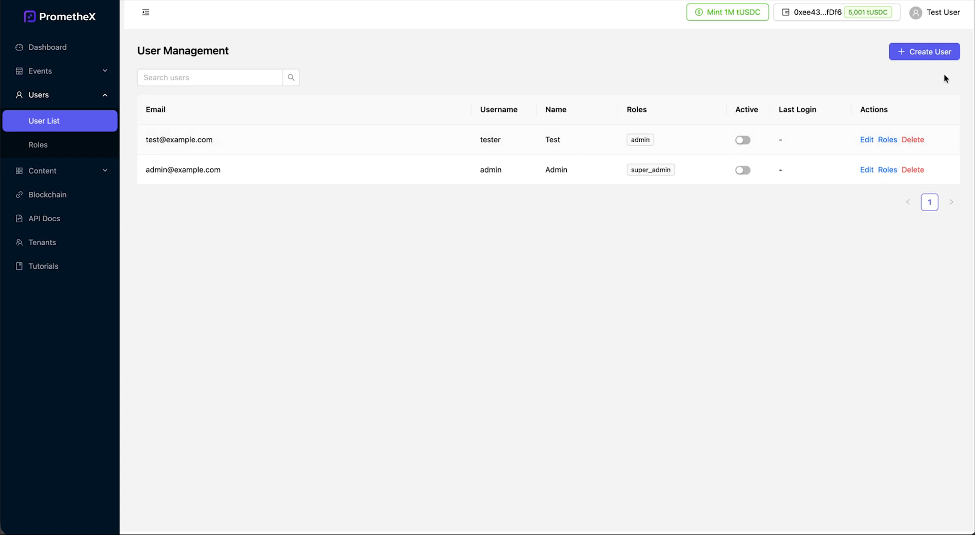
click(902, 55)
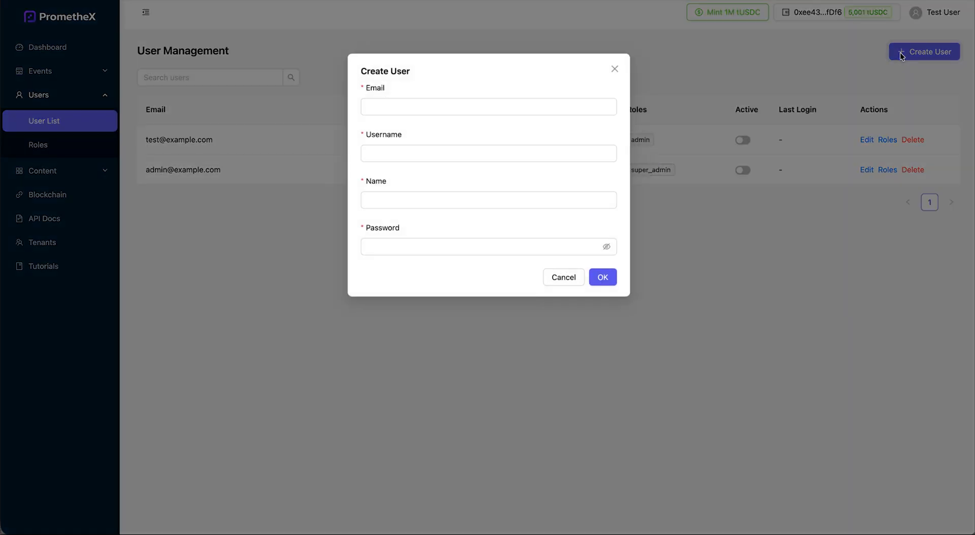
click(466, 151)
click(556, 283)
click(56, 147)
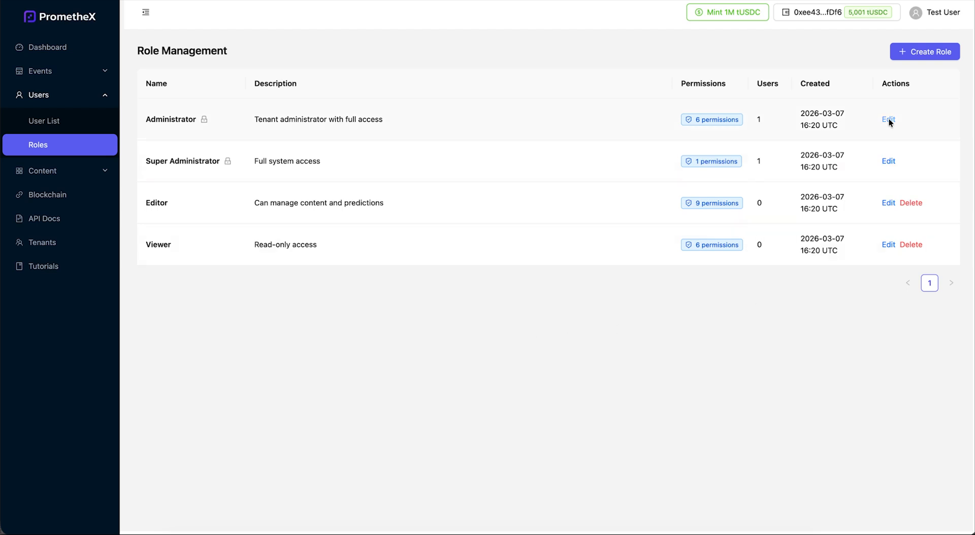
click(910, 54)
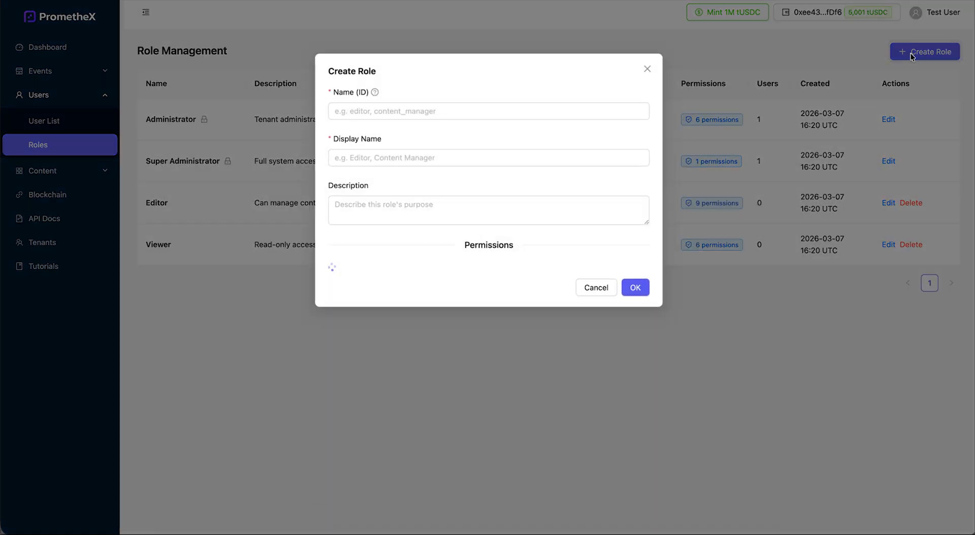
scroll(395, 248, down, 6)
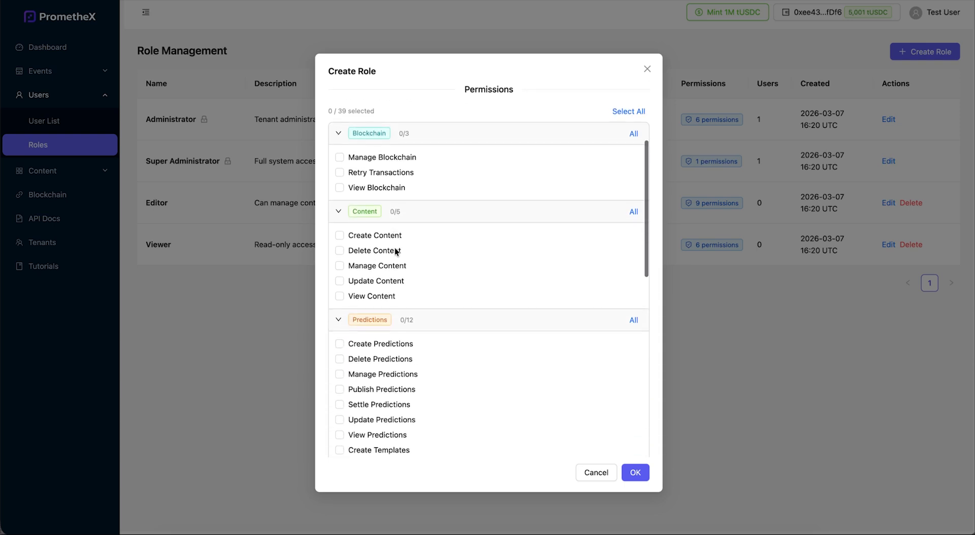
scroll(396, 252, down, 7)
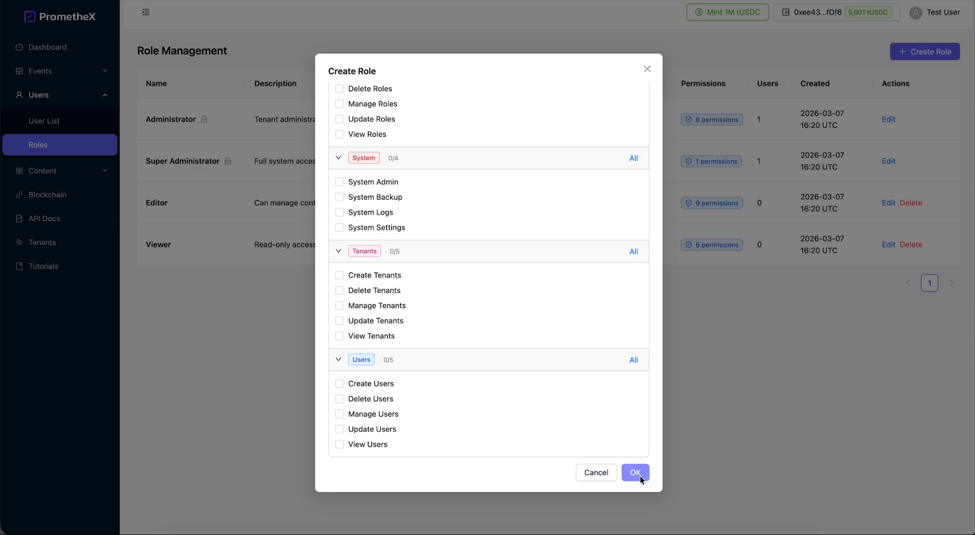
click(599, 476)
Compare the six admin banners with the live carousel up to the Economic Indicators slide
click(42, 170)
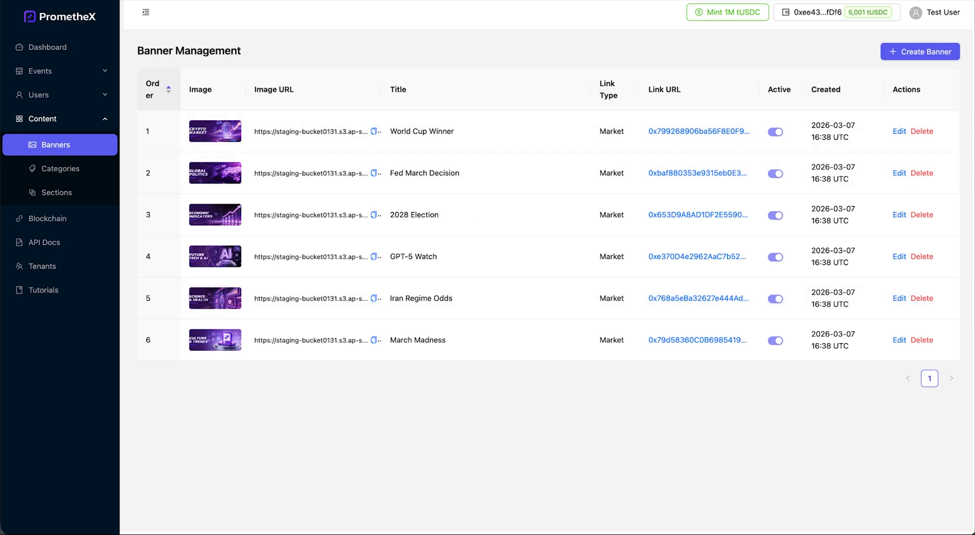
click(236, 0)
click(478, 158)
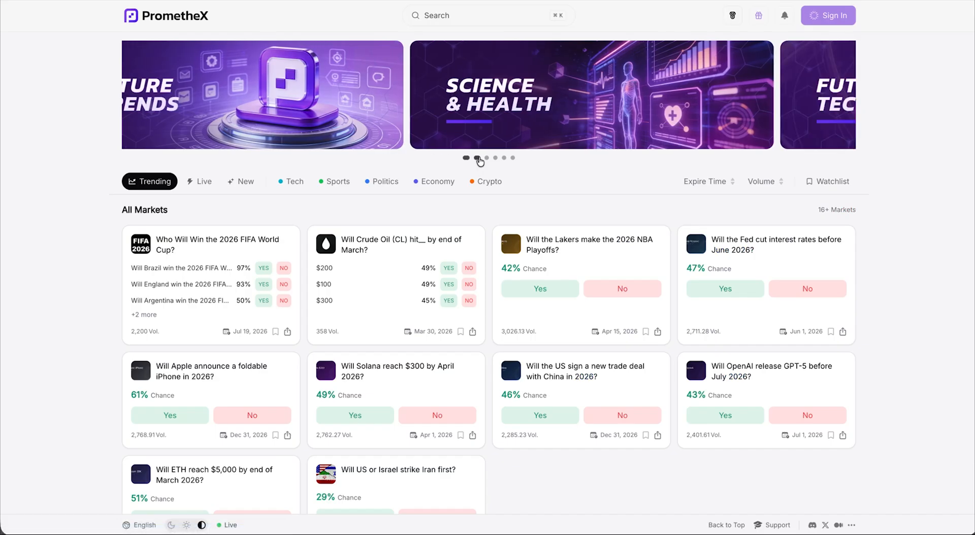
click(487, 159)
click(496, 158)
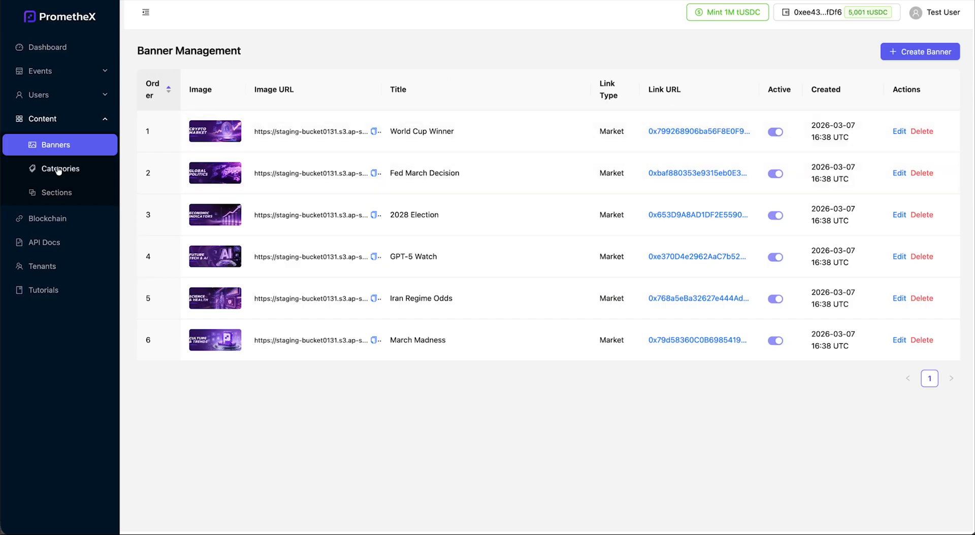
click(59, 170)
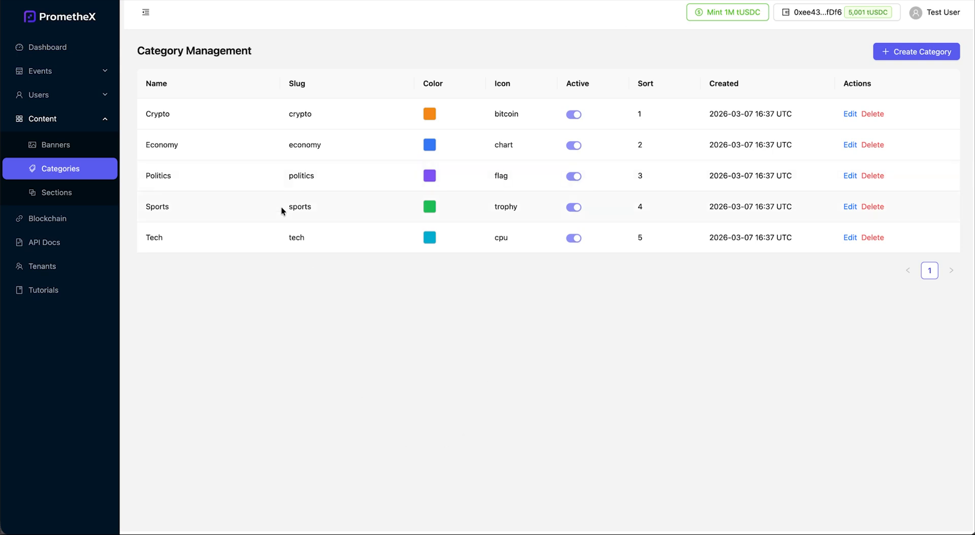
Try the Create Category form's Name and Slug fields, then discard it without saving
click(892, 53)
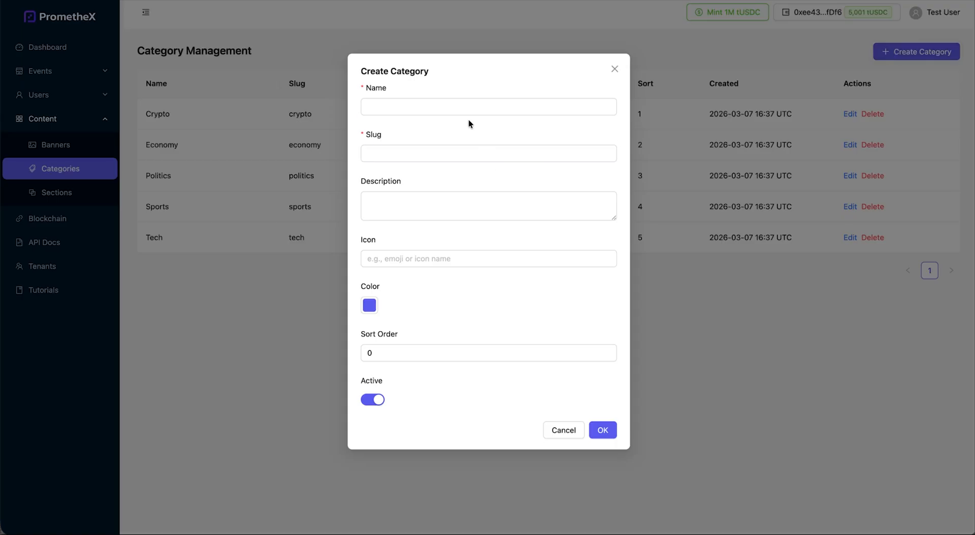
click(420, 108)
click(419, 156)
click(54, 195)
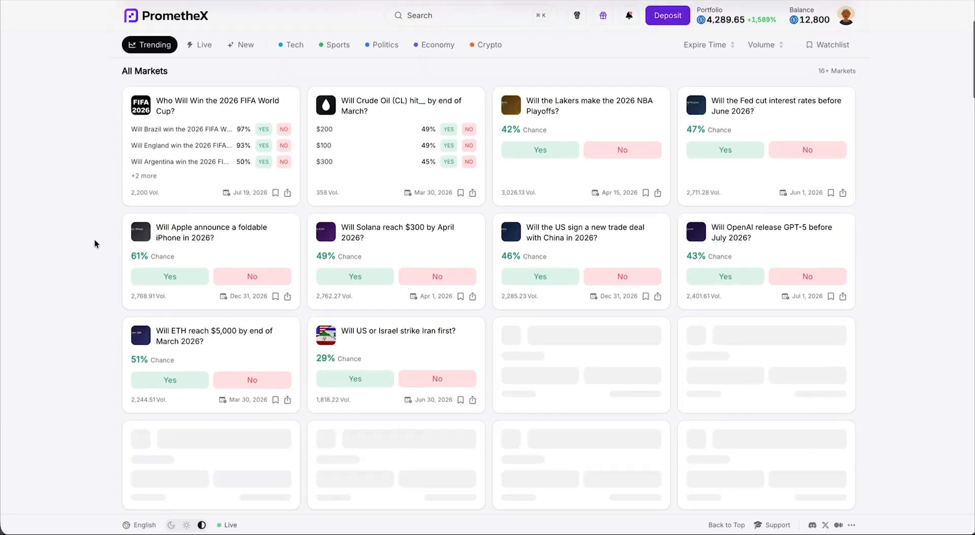
Scroll down through the trading markets homepage
scroll(94, 240, down, 5)
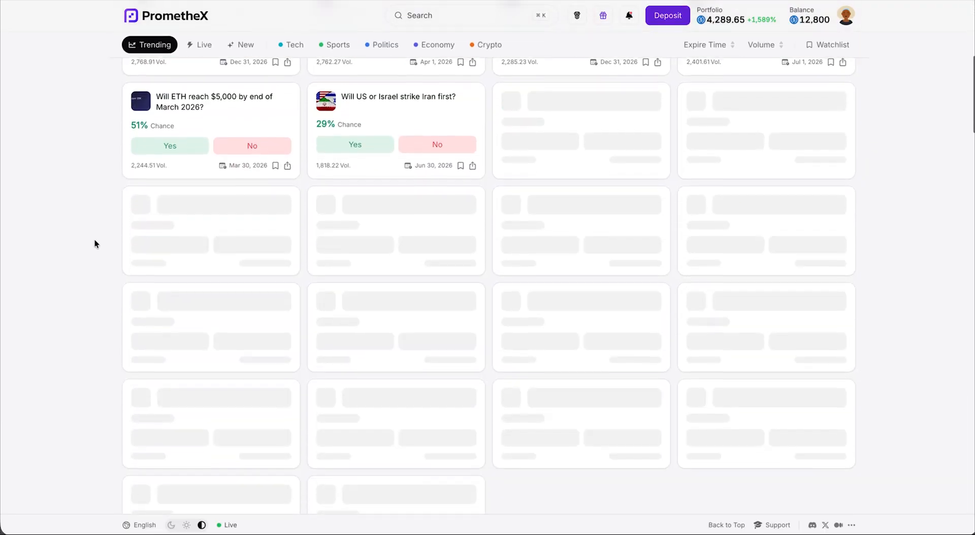
scroll(94, 240, down, 10)
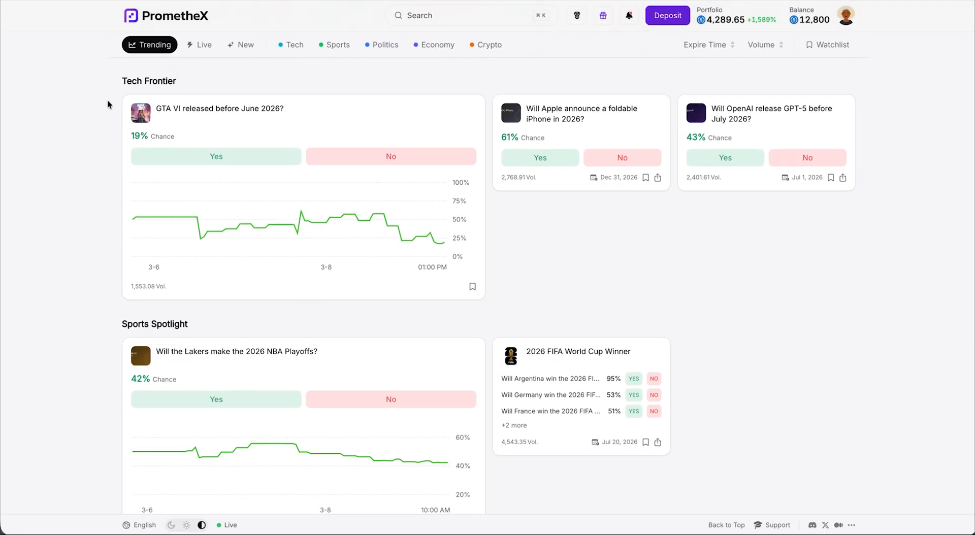
scroll(108, 102, down, 5)
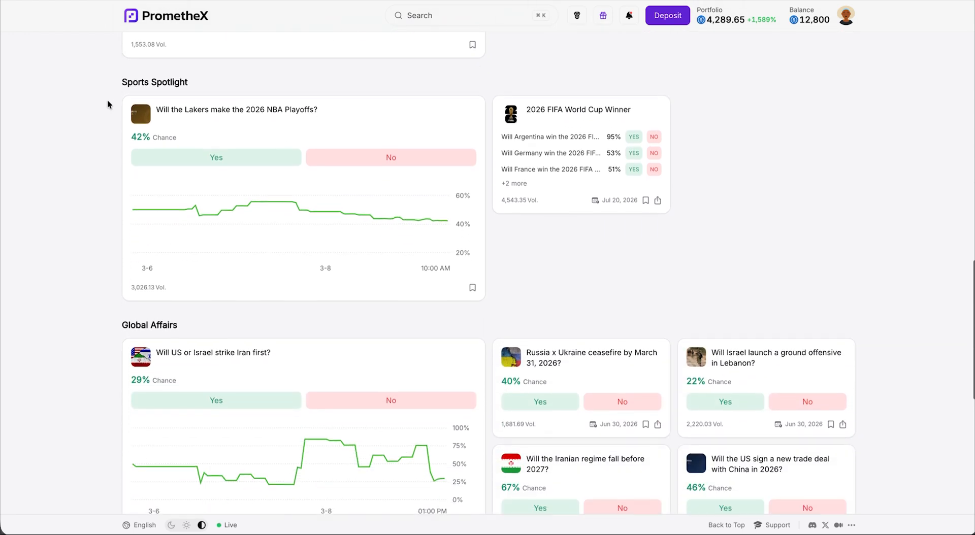
scroll(107, 104, down, 5)
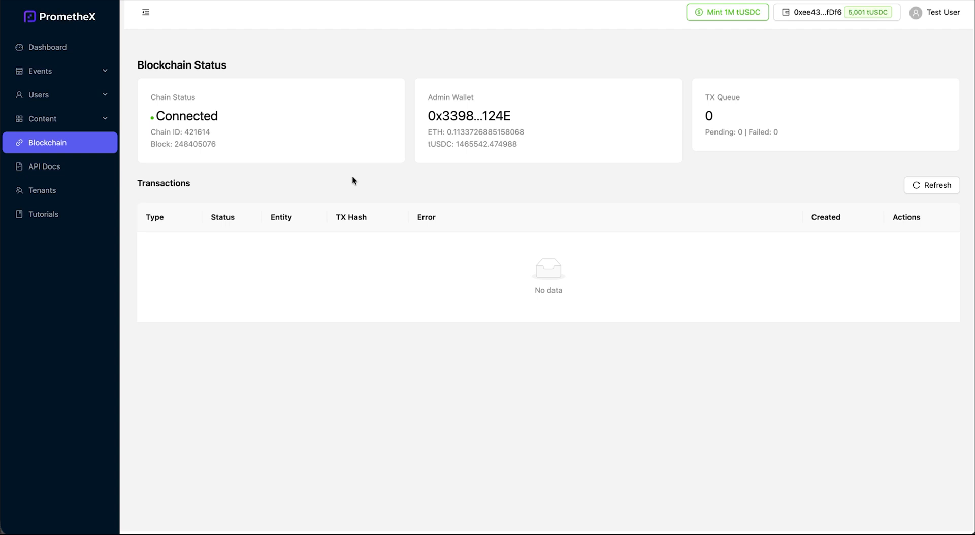
Show the Promethex Admin API 2.0.0 reference from the admin sidebar
click(55, 168)
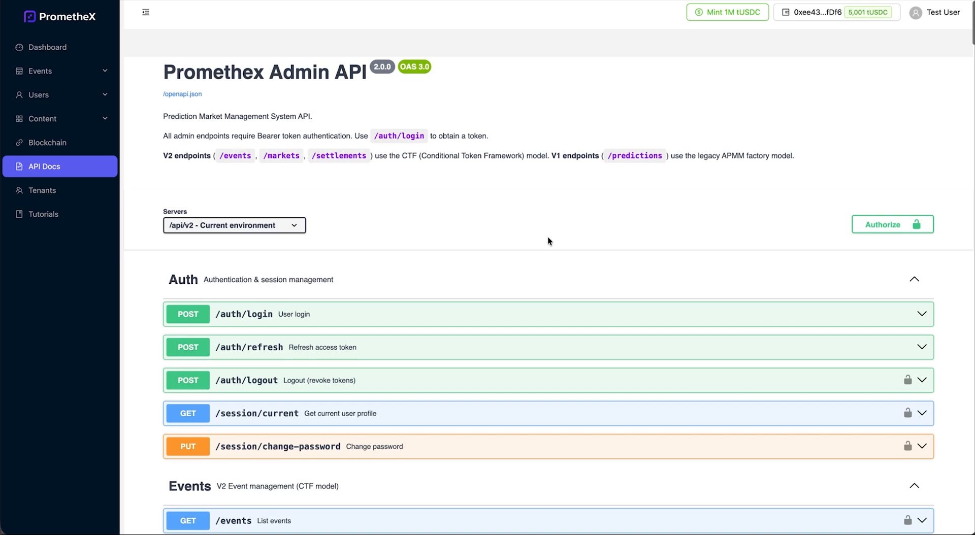
Scroll through the auth, event and market endpoints and expand POST /auth/login
scroll(547, 237, down, 3)
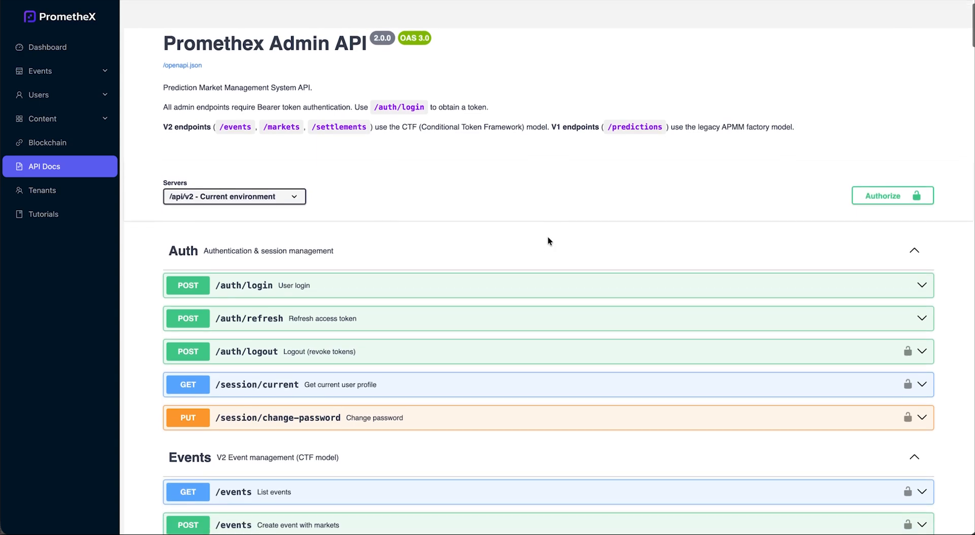
scroll(547, 237, down, 6)
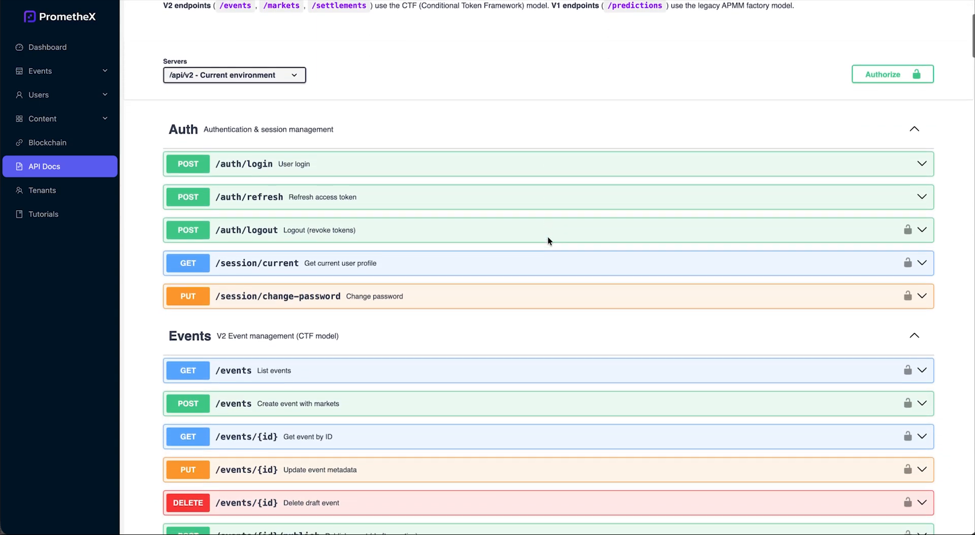
scroll(547, 237, down, 6)
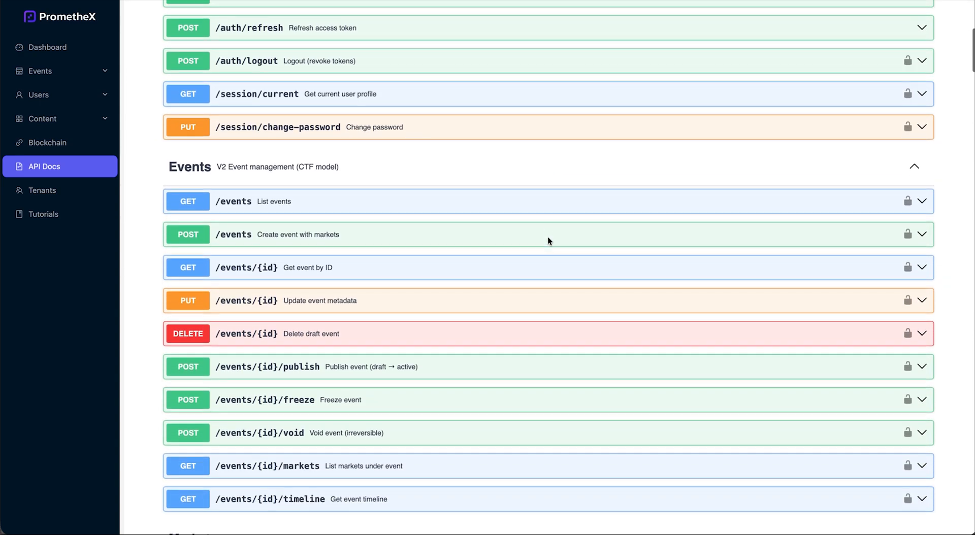
scroll(547, 237, down, 9)
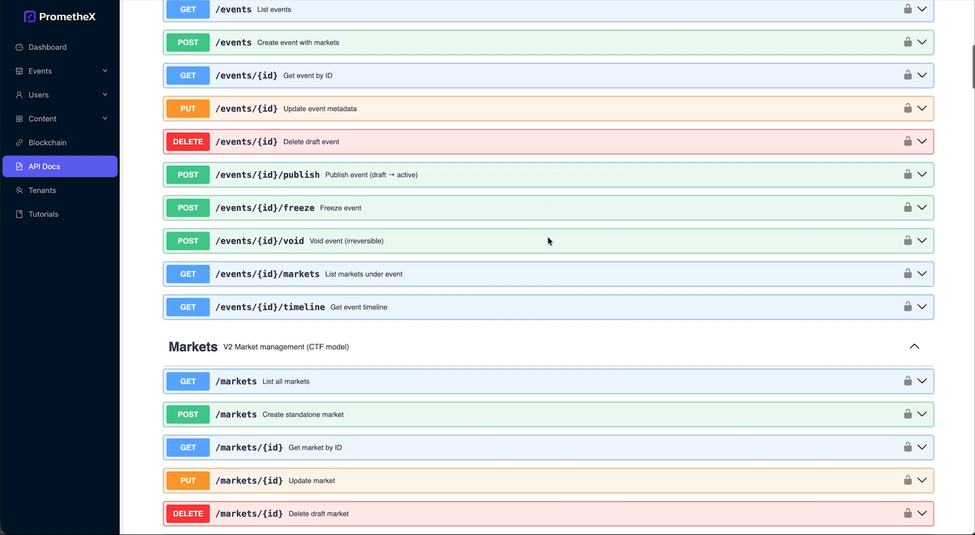
scroll(548, 240, down, 19)
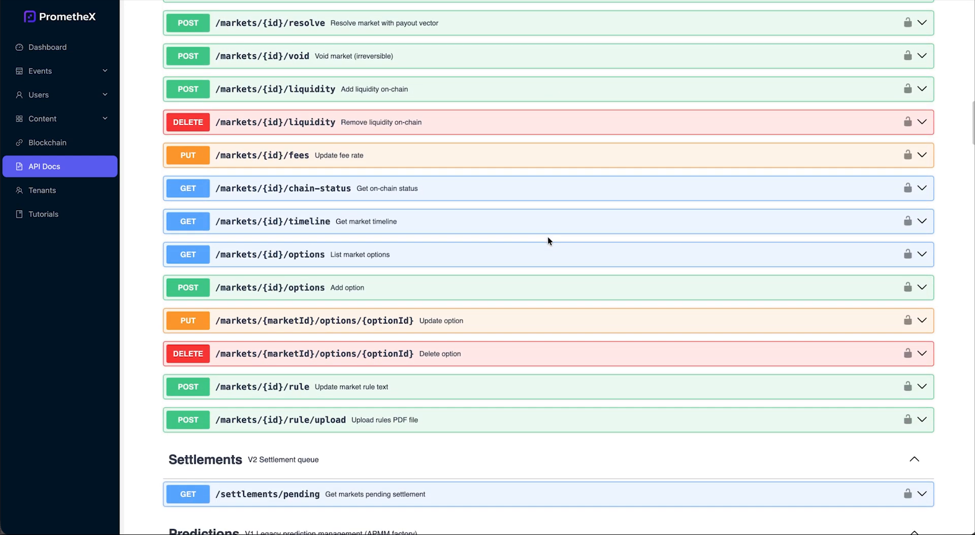
scroll(547, 236, up, 20)
scroll(547, 237, up, 17)
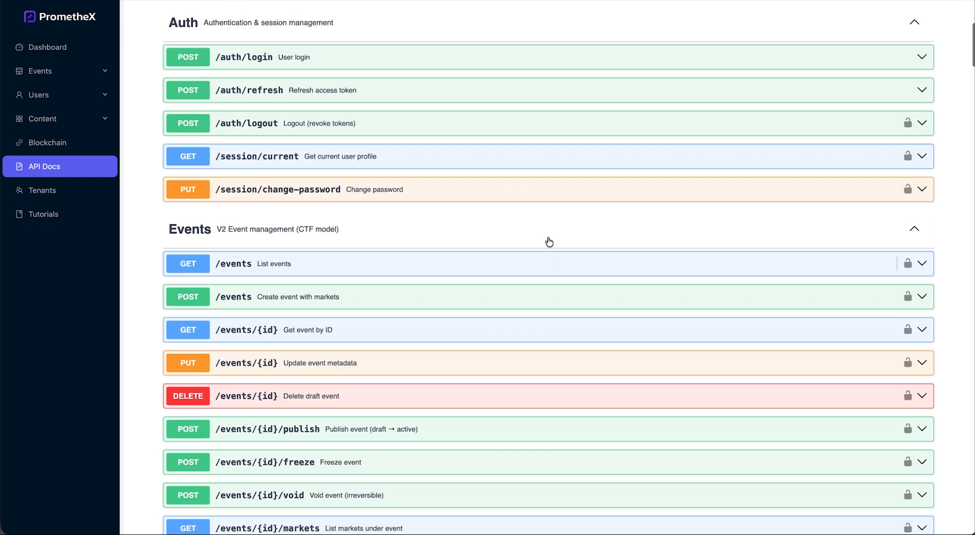
scroll(549, 242, up, 1)
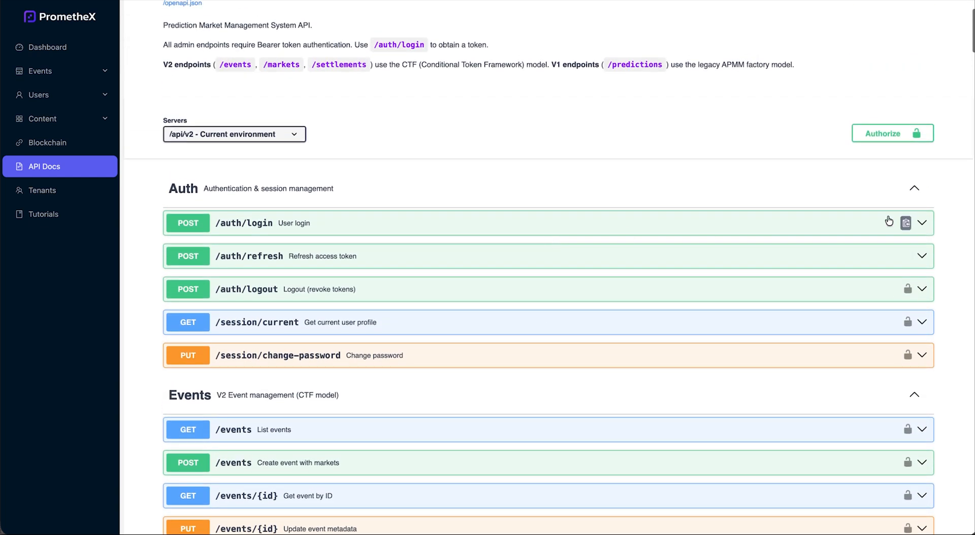
click(922, 224)
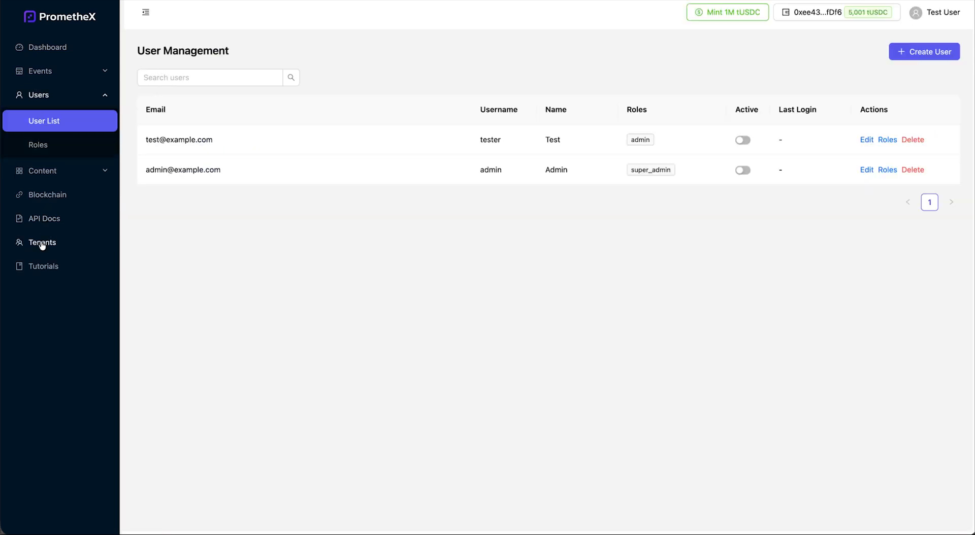
Open the Tenants section to view the single-tenant list
click(42, 243)
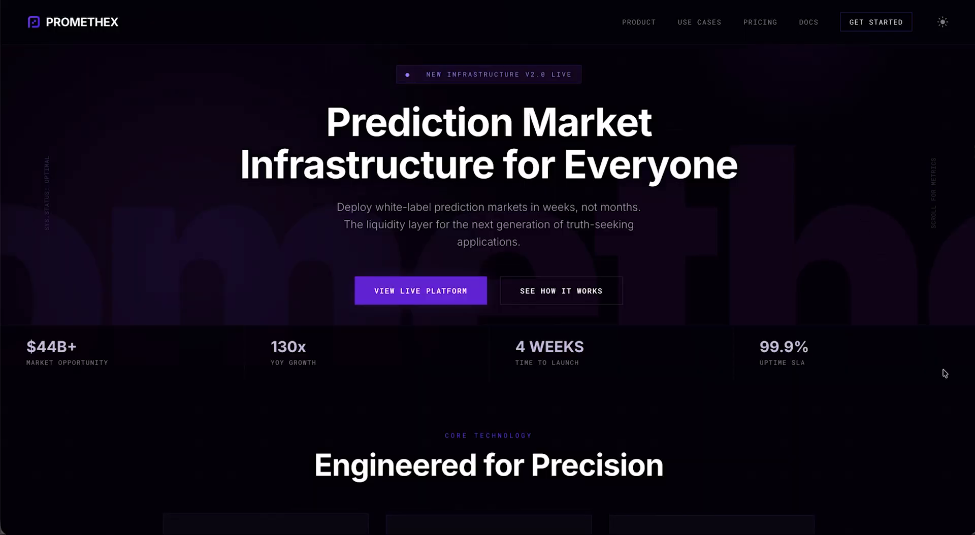
Scroll past the features, steps, API, widget and comparison sections to the $35B+ World Cup banner
scroll(944, 373, down, 2)
scroll(945, 374, down, 5)
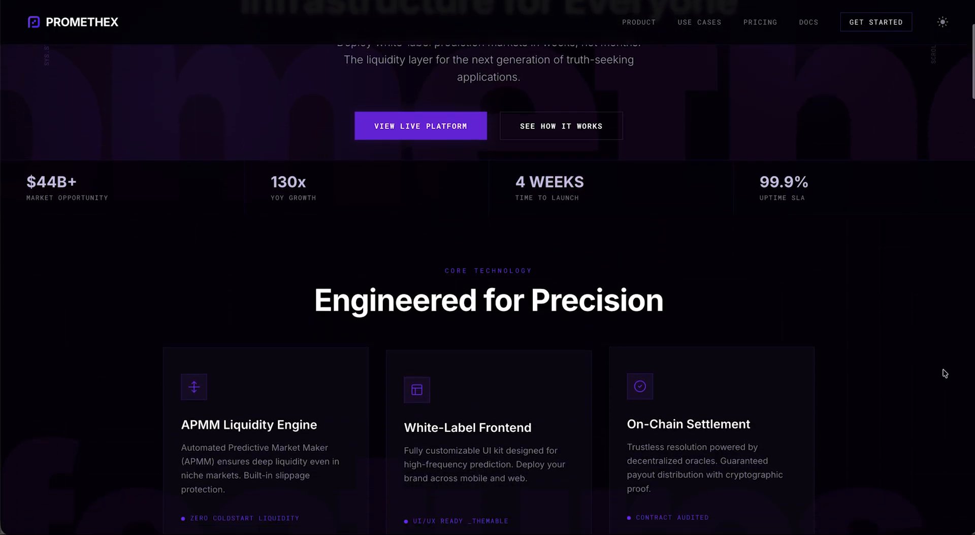
scroll(945, 374, down, 2)
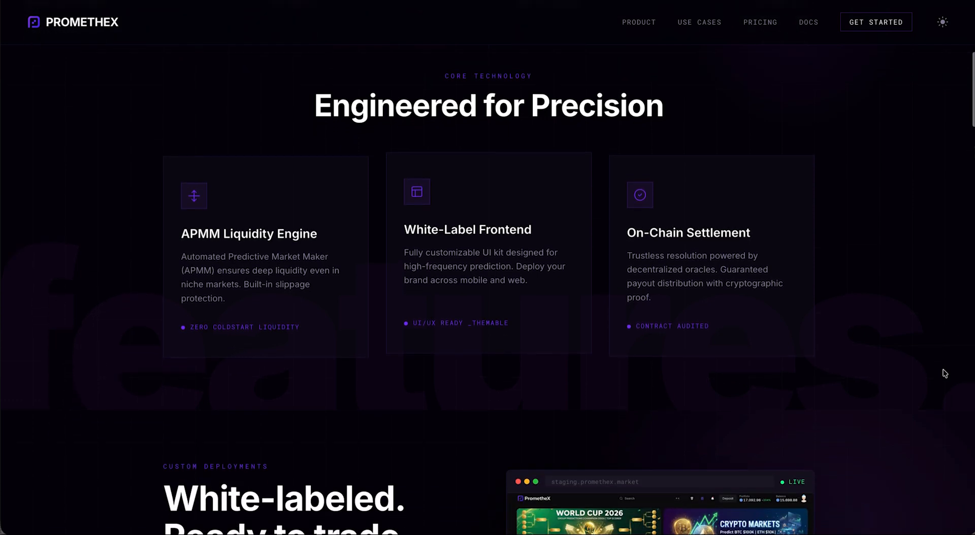
scroll(944, 374, down, 6)
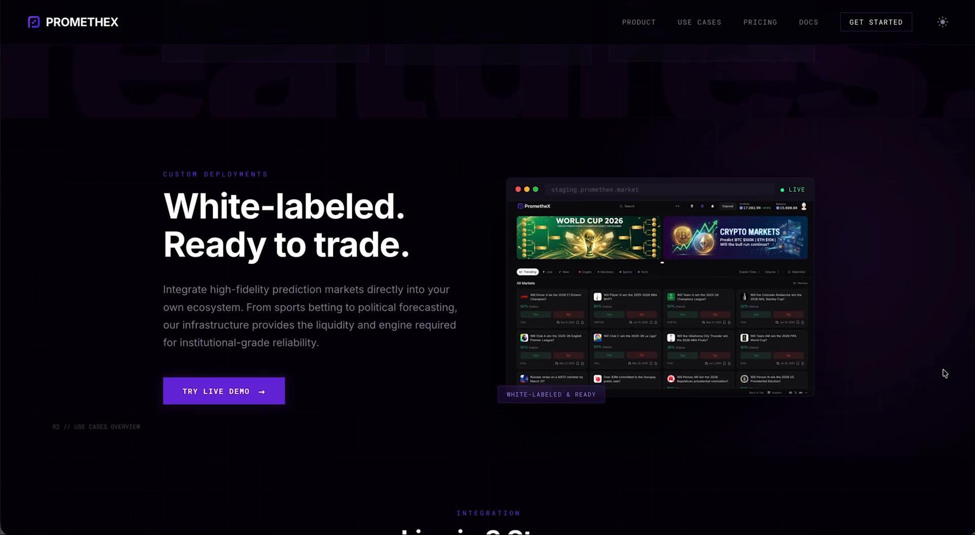
scroll(944, 373, down, 2)
scroll(945, 373, down, 5)
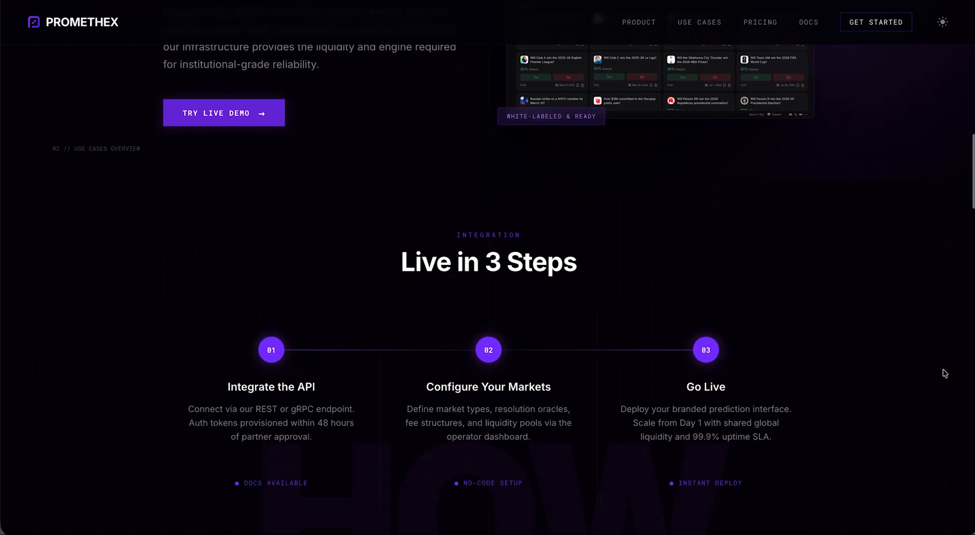
scroll(944, 373, down, 6)
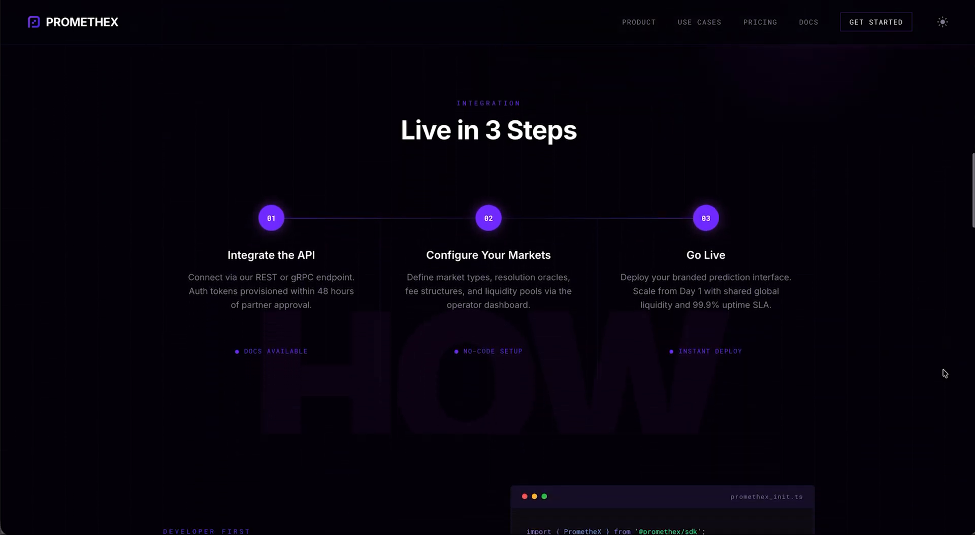
scroll(945, 373, down, 3)
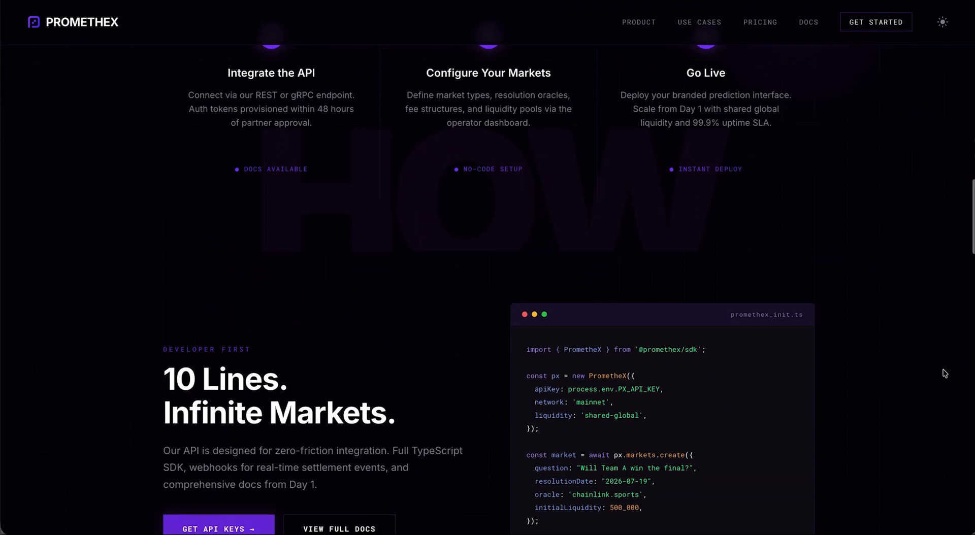
scroll(944, 374, down, 4)
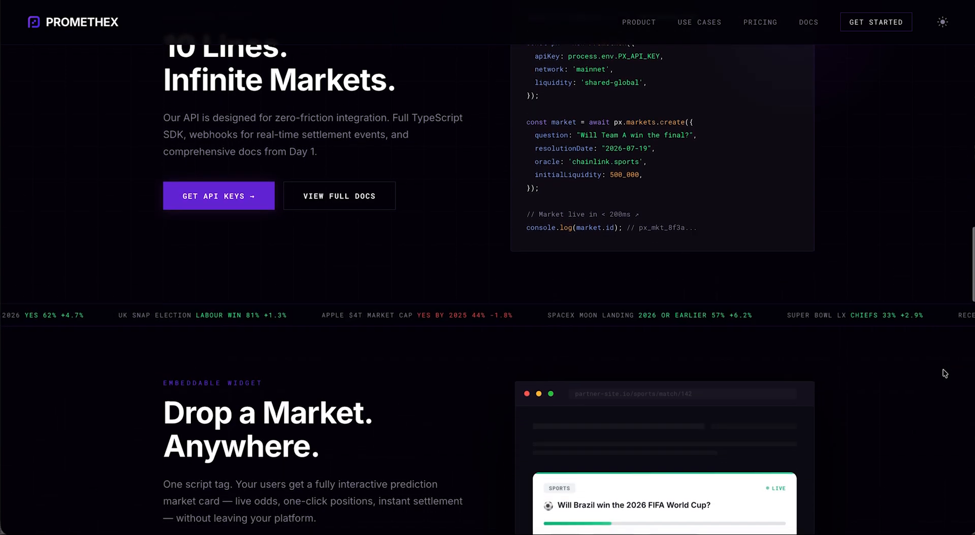
scroll(944, 373, down, 6)
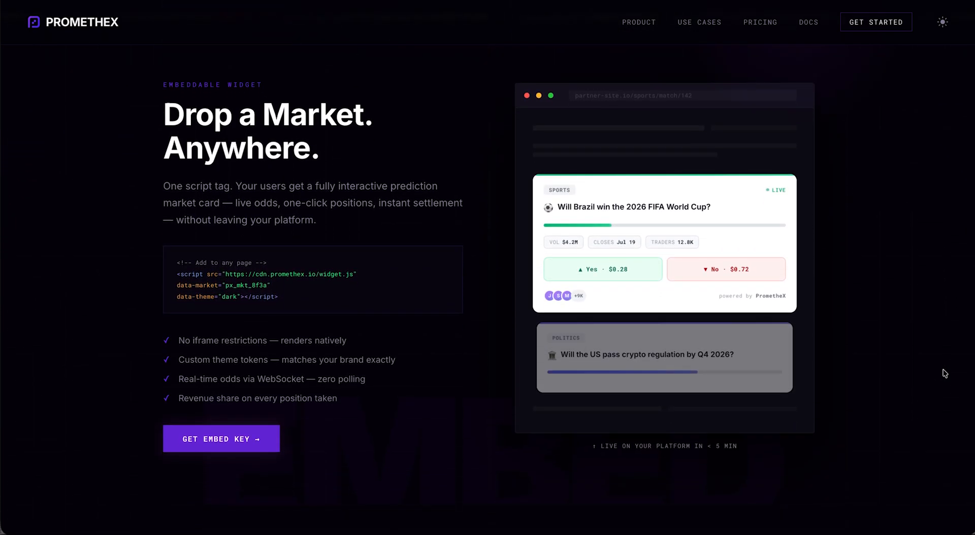
scroll(945, 374, down, 2)
scroll(945, 373, down, 3)
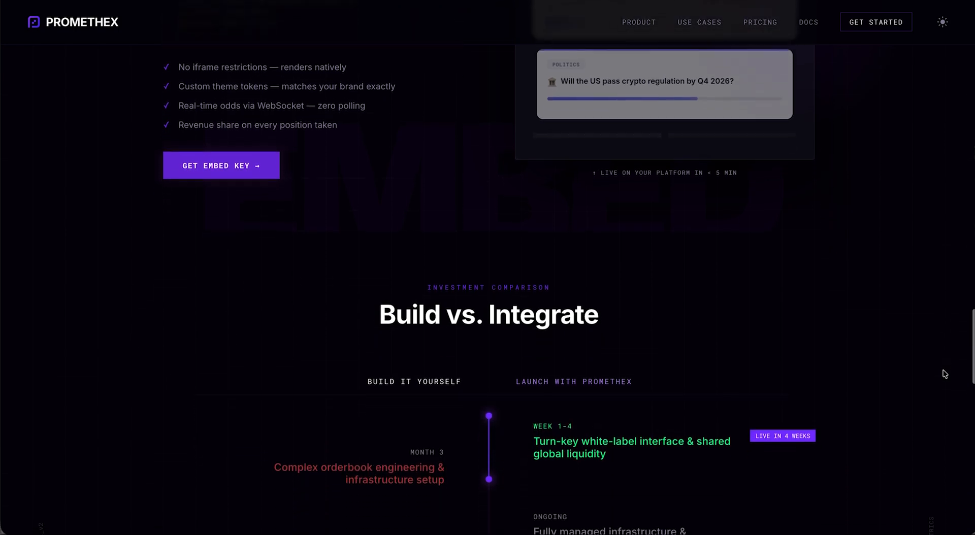
scroll(945, 374, down, 6)
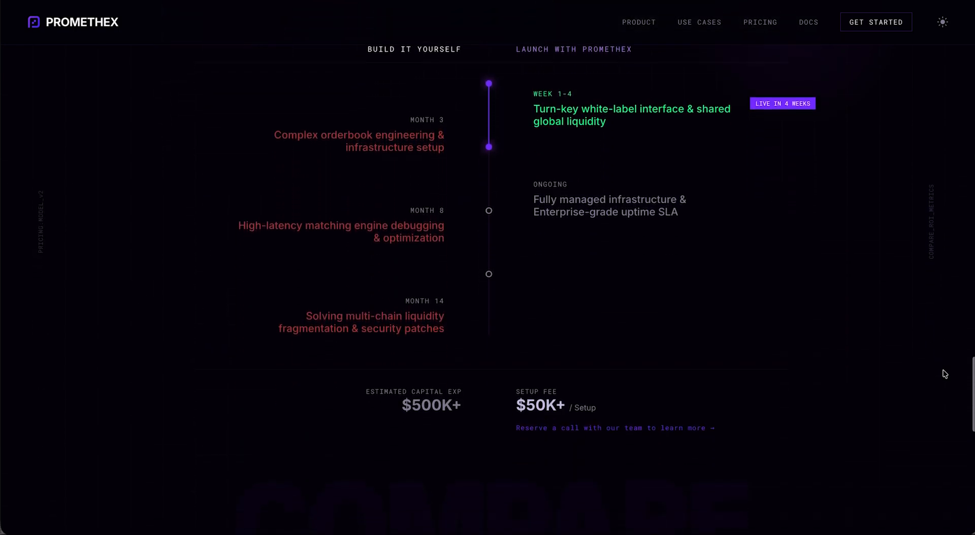
scroll(945, 374, down, 1)
scroll(945, 374, down, 5)
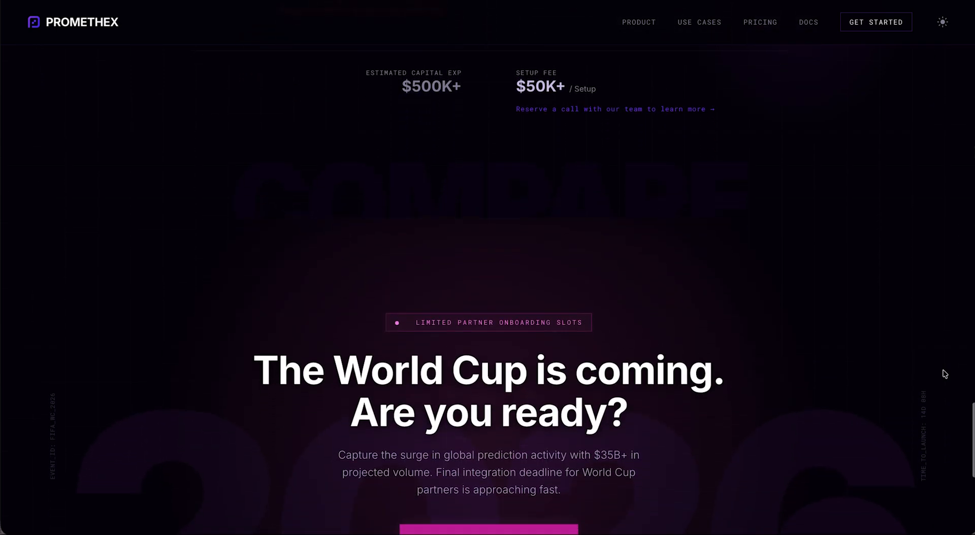
scroll(945, 373, down, 2)
scroll(944, 374, down, 1)
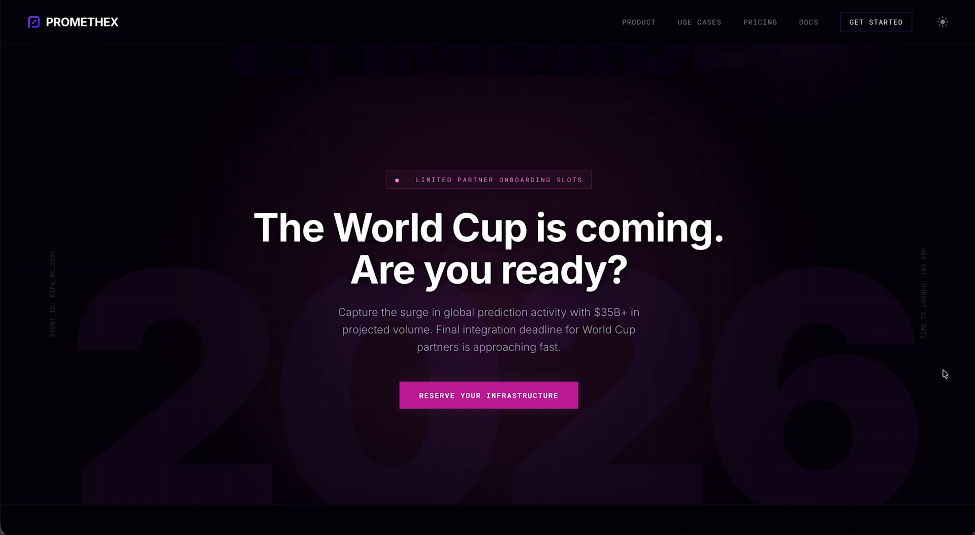